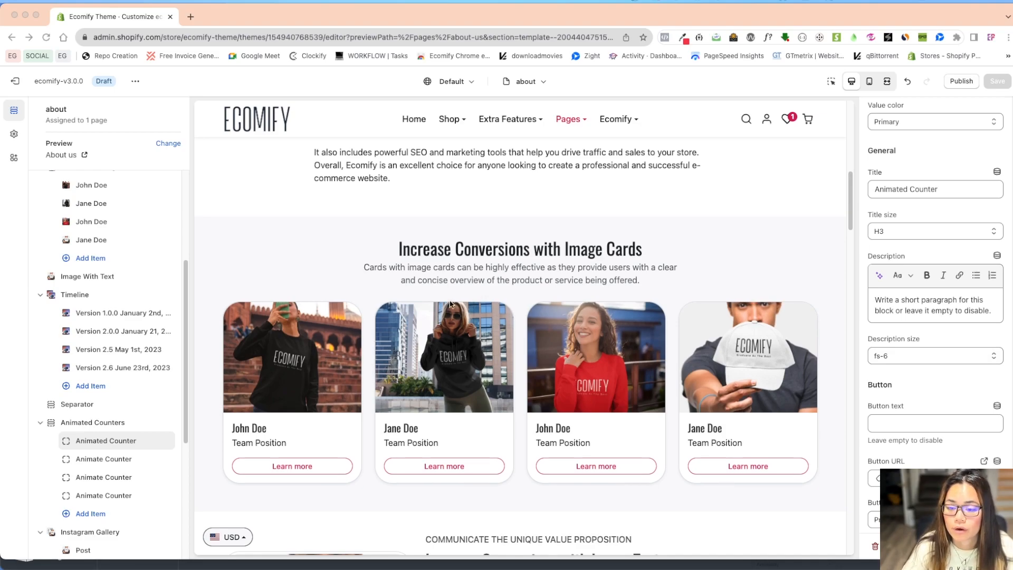
Add a new Timeline section to the about page template, below the Instagram Gallery section.
scroll(333, 247, "down", 5)
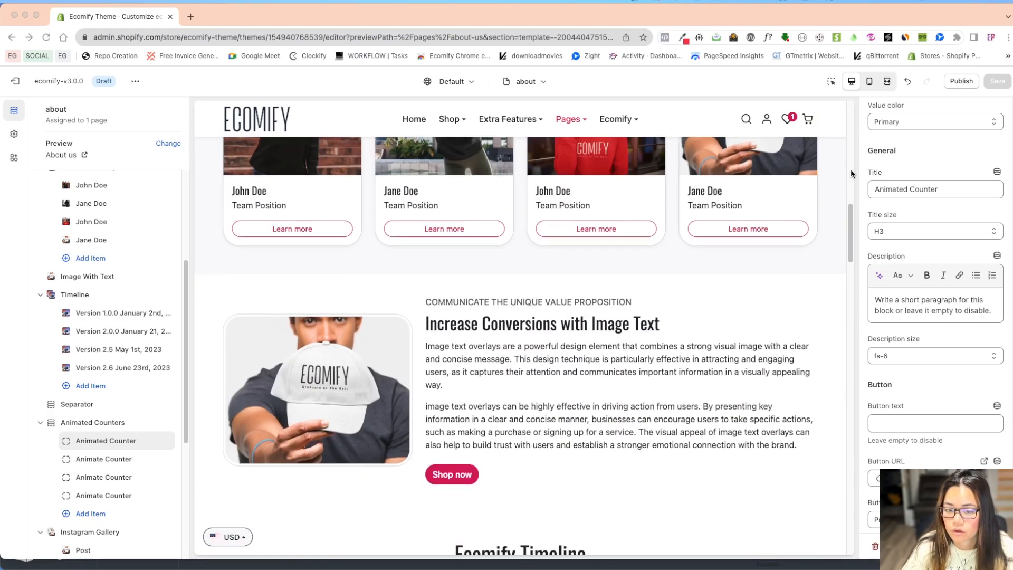
left_click_drag(851, 217, 853, 262)
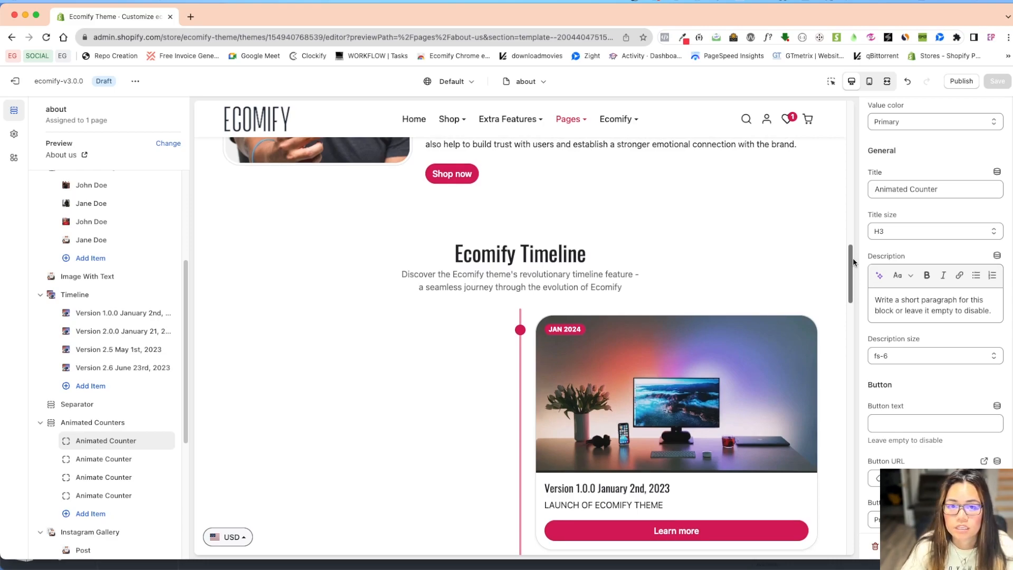
left_click_drag(854, 263, 859, 312)
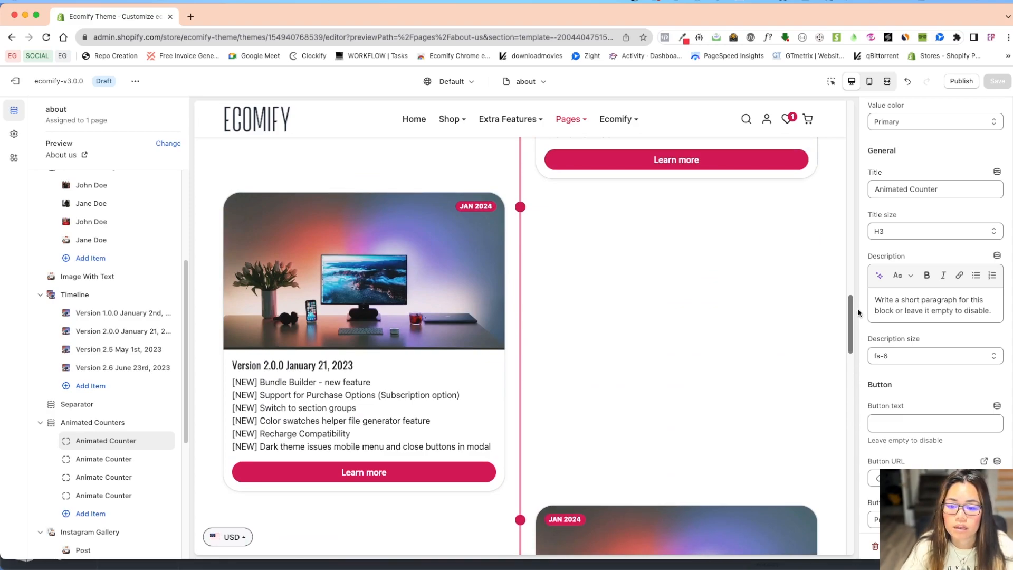
left_click_drag(858, 312, 857, 260)
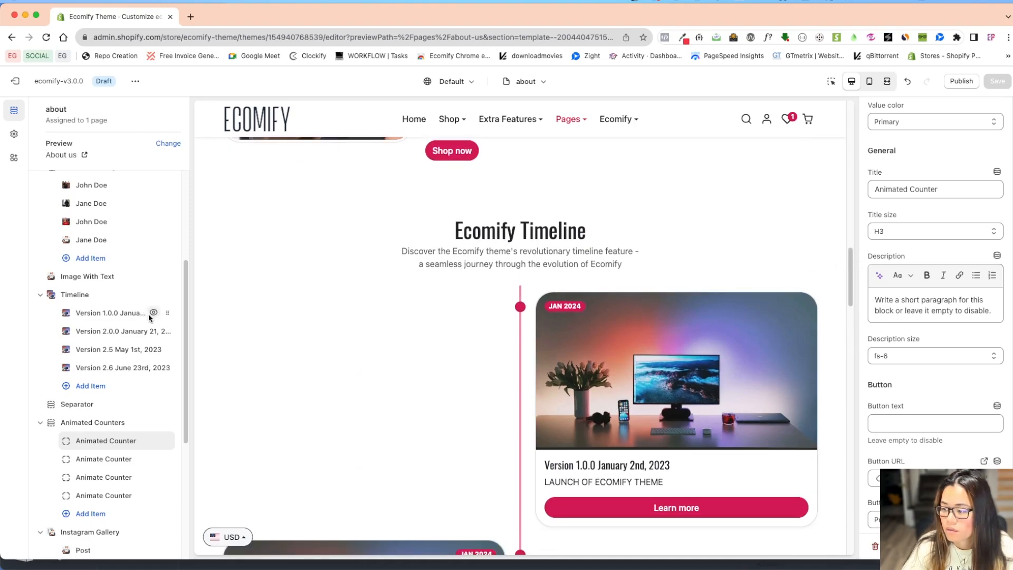
scroll(68, 391, "down", 5)
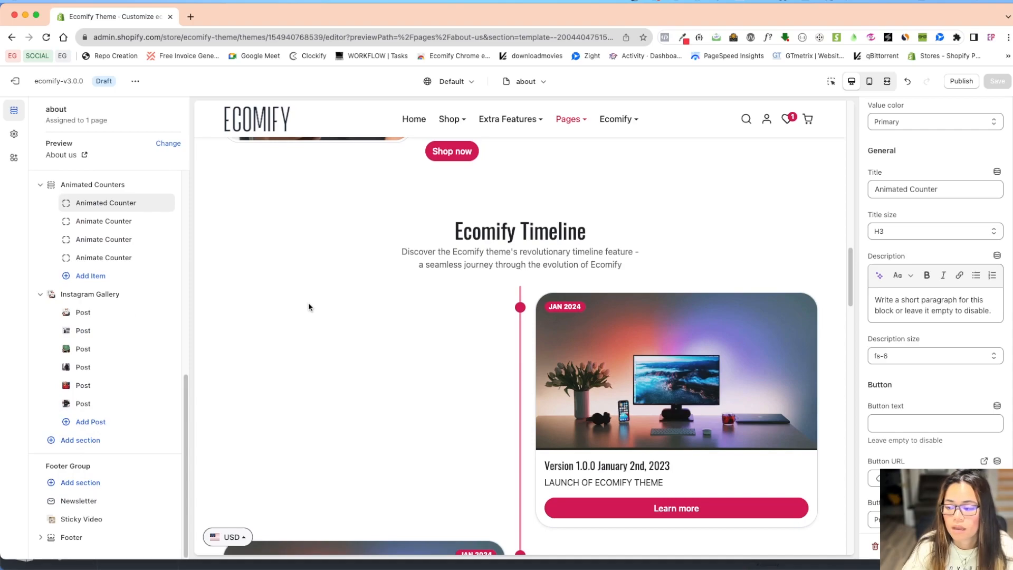
left_click(88, 439)
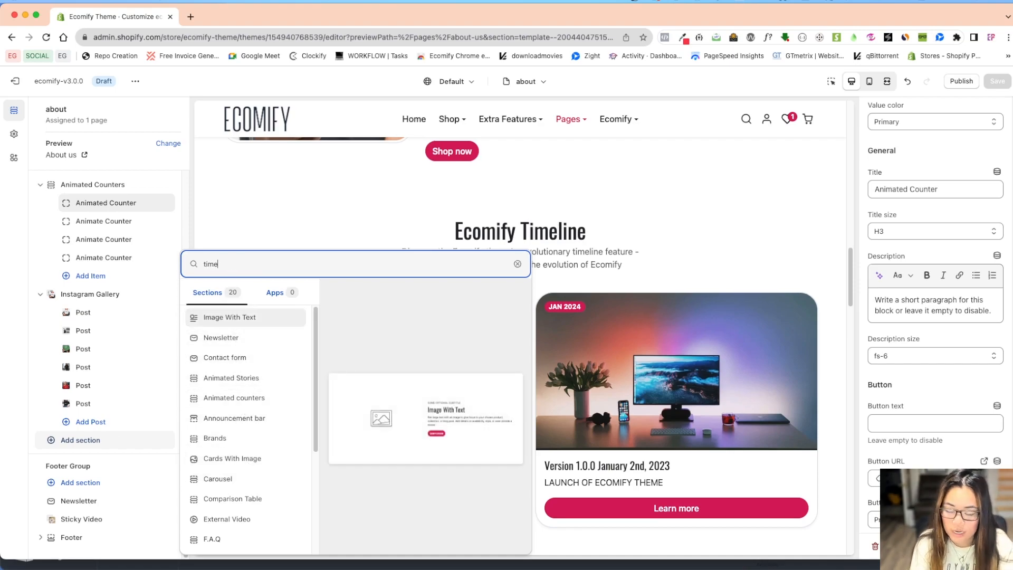
type("time")
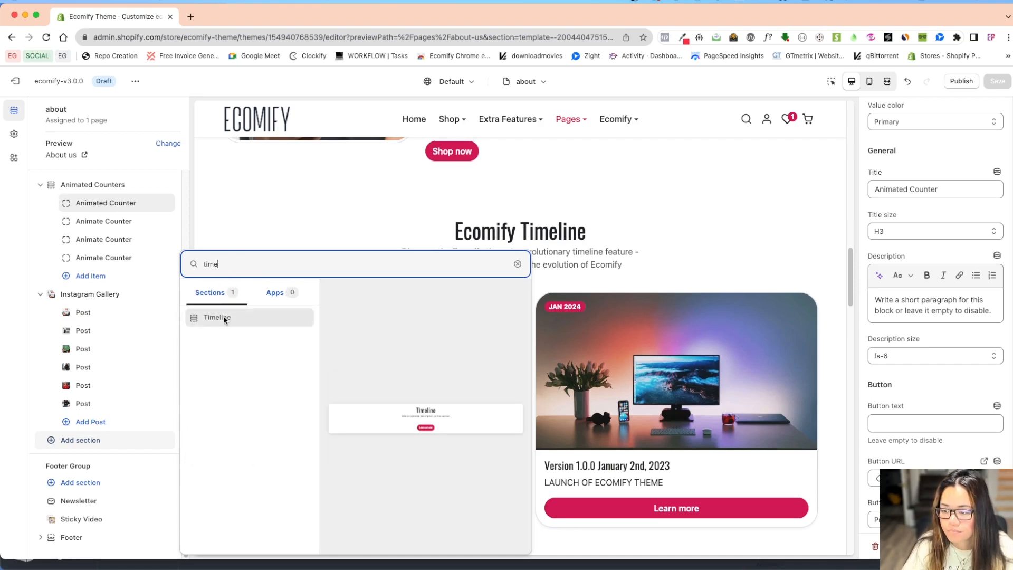
left_click(222, 318)
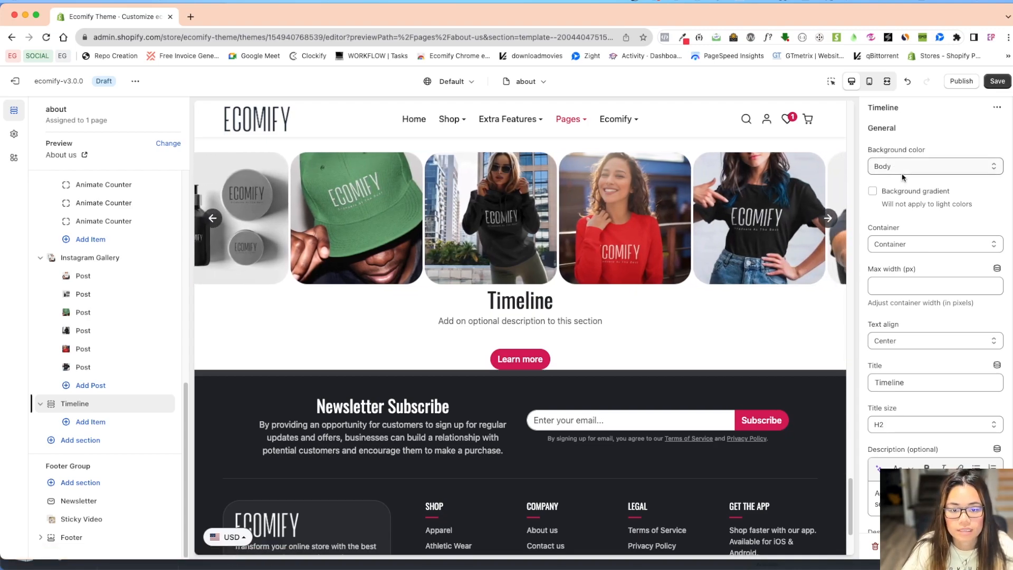
Check the new Timeline section's background color choices and the theme's color palette behind them.
left_click(923, 167)
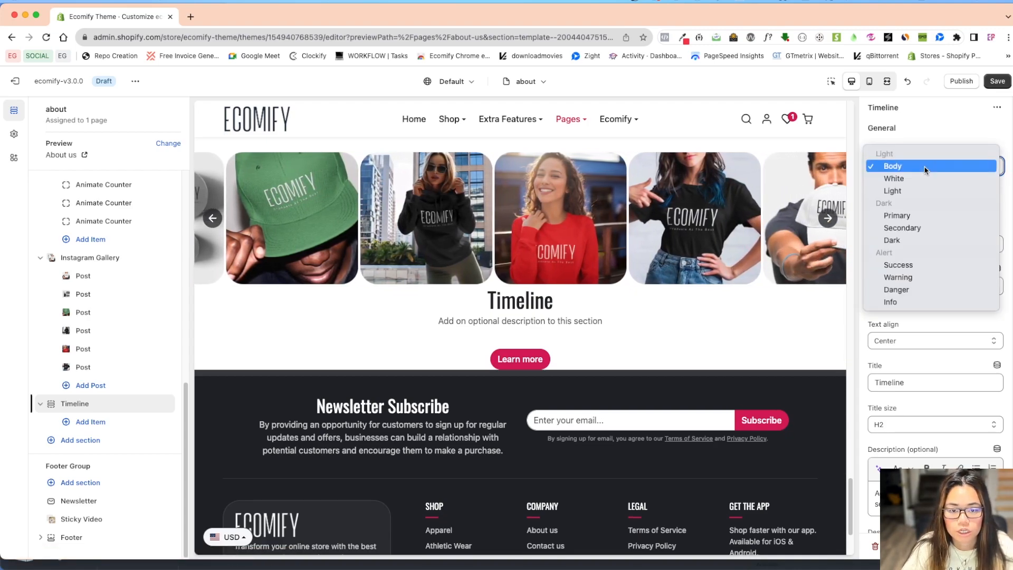
left_click(914, 163)
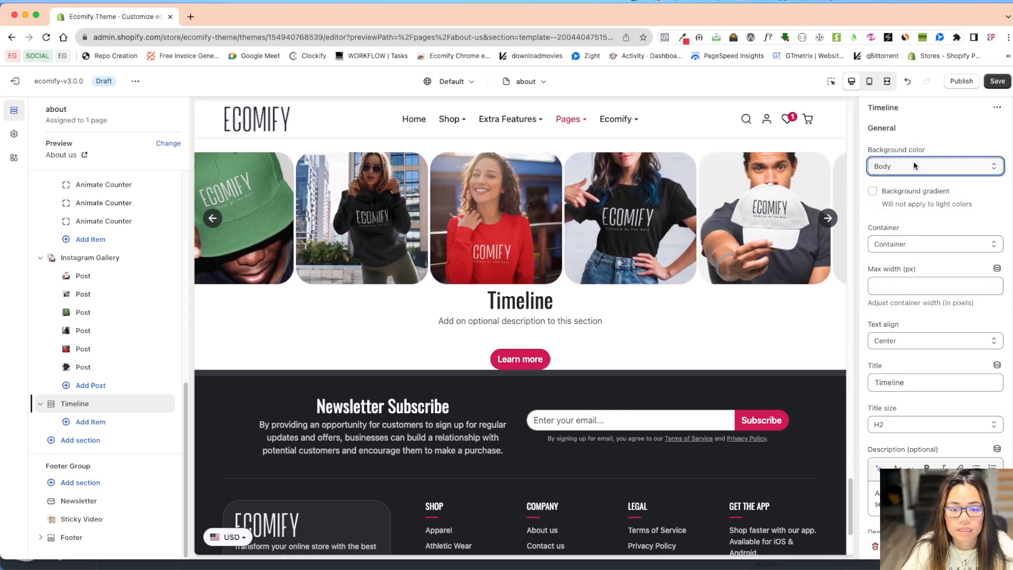
left_click(14, 134)
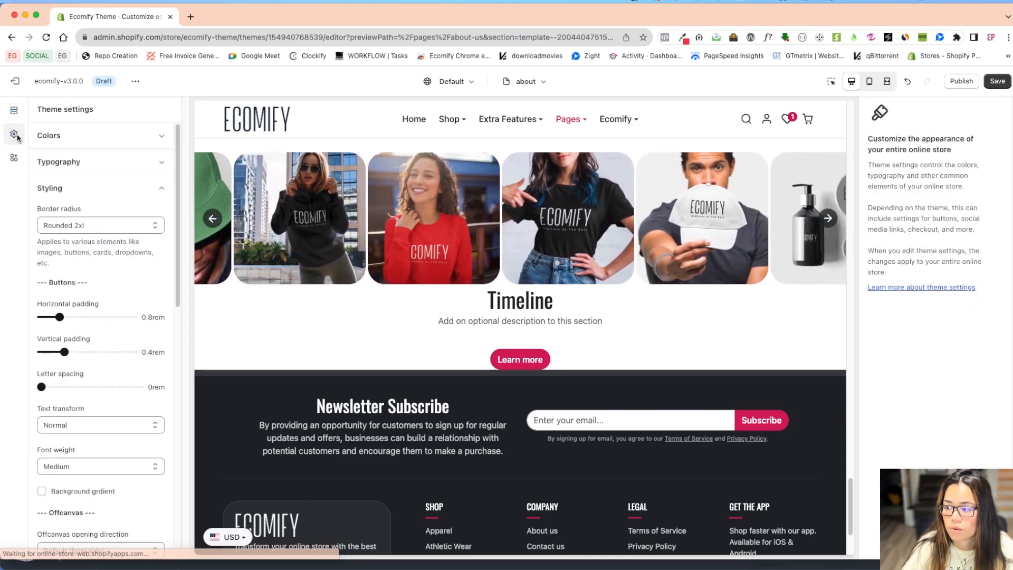
left_click(91, 138)
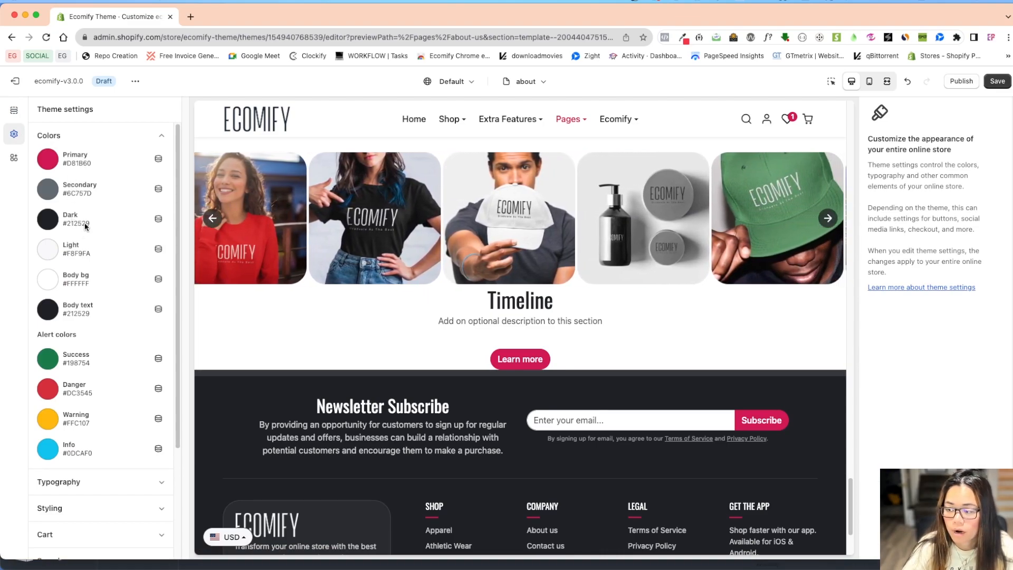
left_click(15, 111)
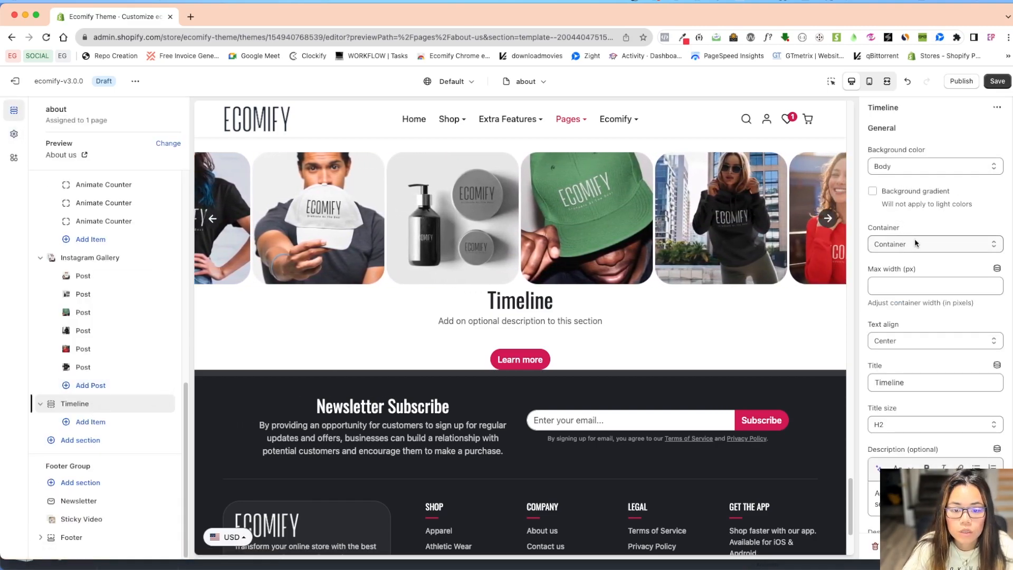
Review the container, text alignment and title size options of the new Timeline section, keeping Container, Center and H2.
left_click(913, 243)
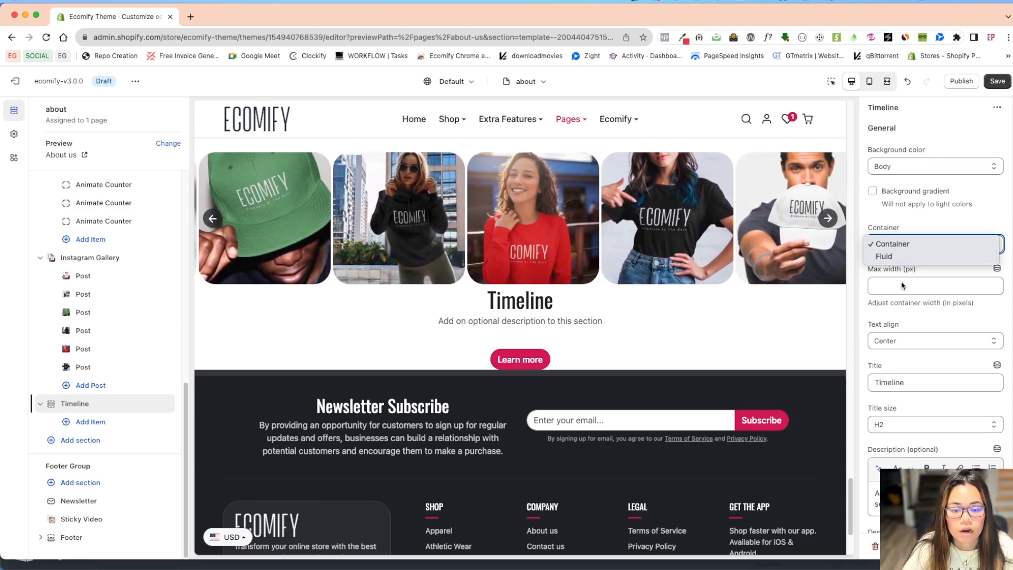
left_click(902, 281)
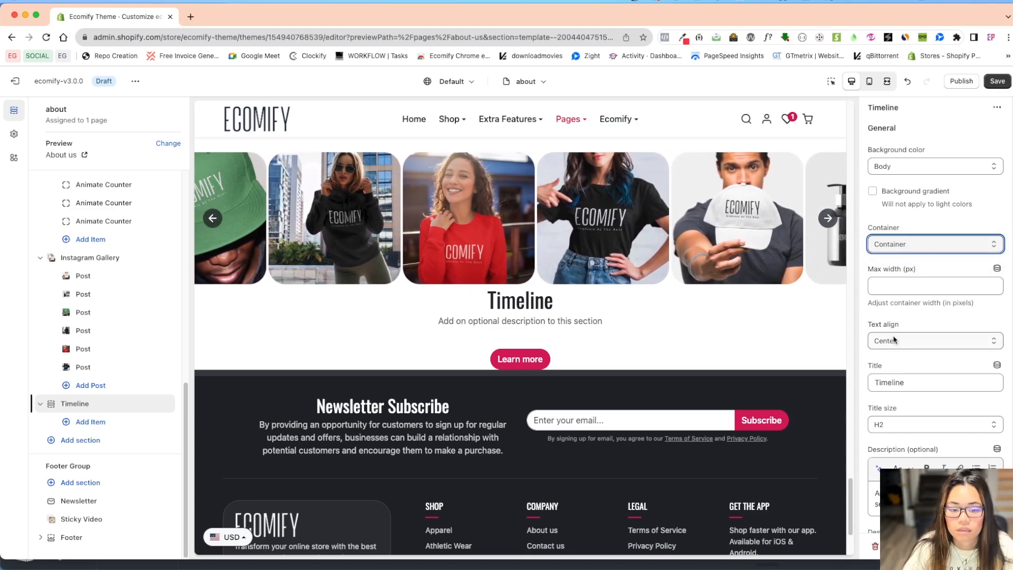
left_click(895, 340)
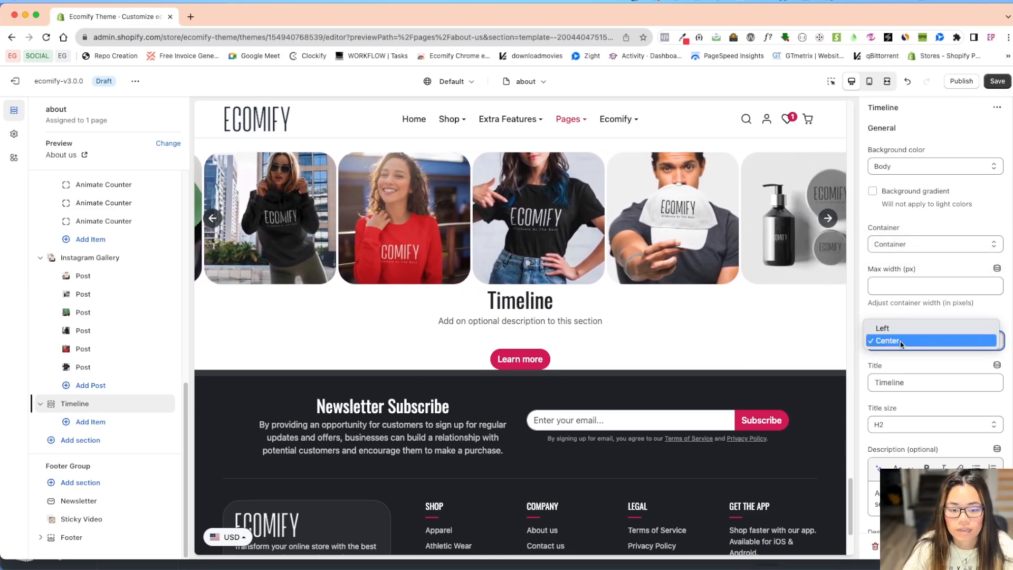
left_click(901, 342)
scroll(939, 385, "down", 1)
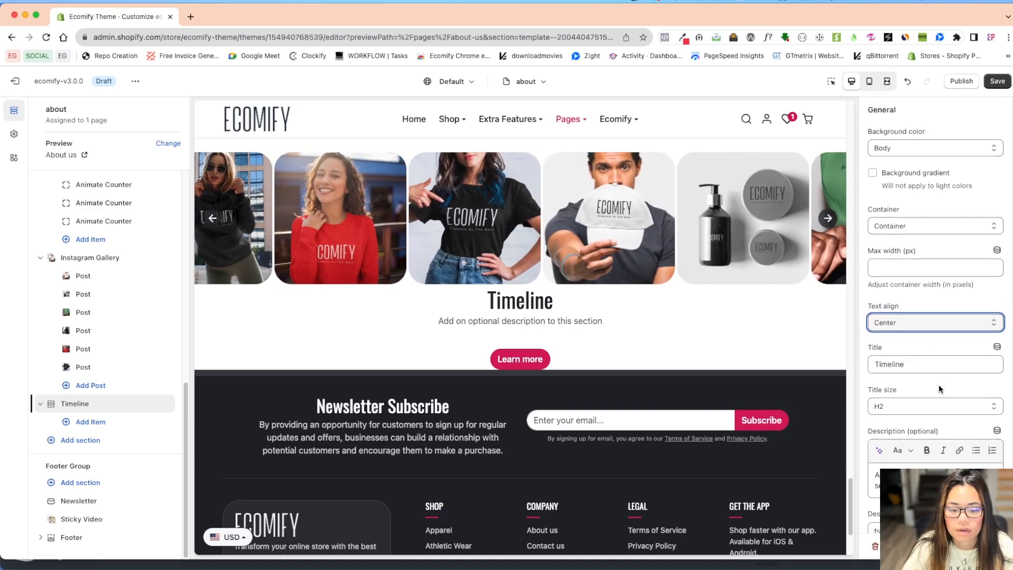
scroll(939, 388, "down", 1)
left_click(903, 387)
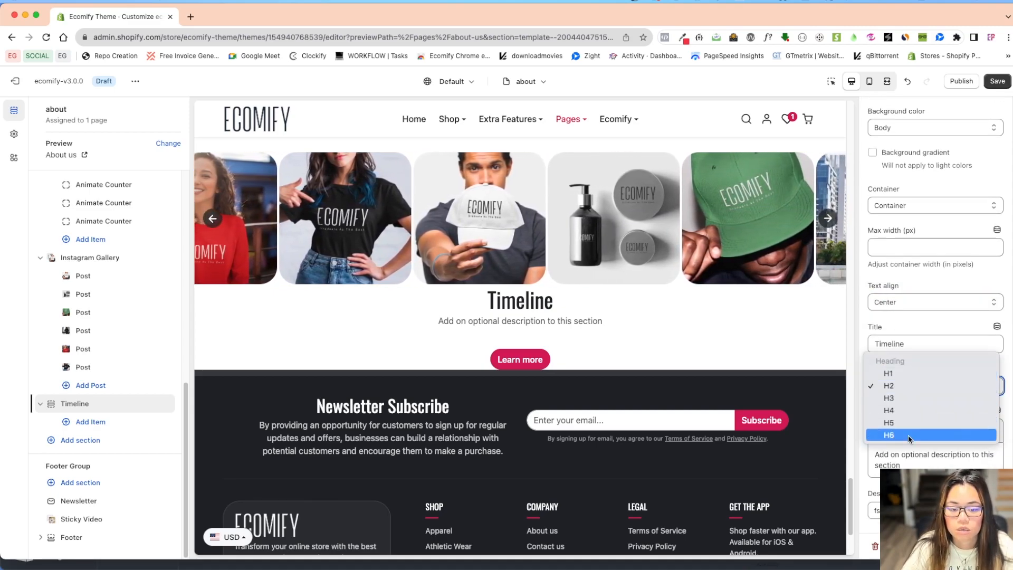
left_click(930, 318)
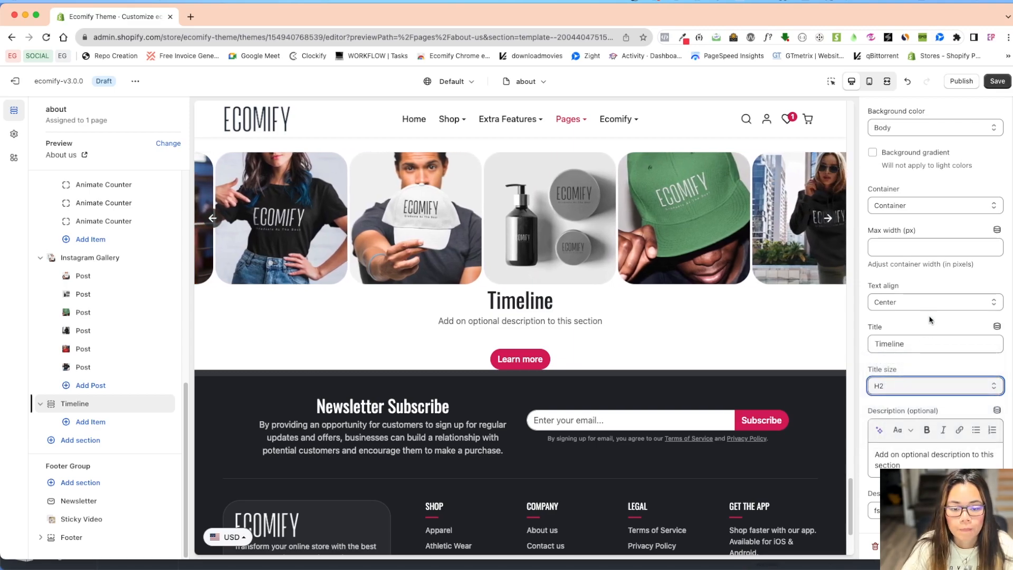
Delete the placeholder description of the new Timeline section.
scroll(942, 372, "down", 3)
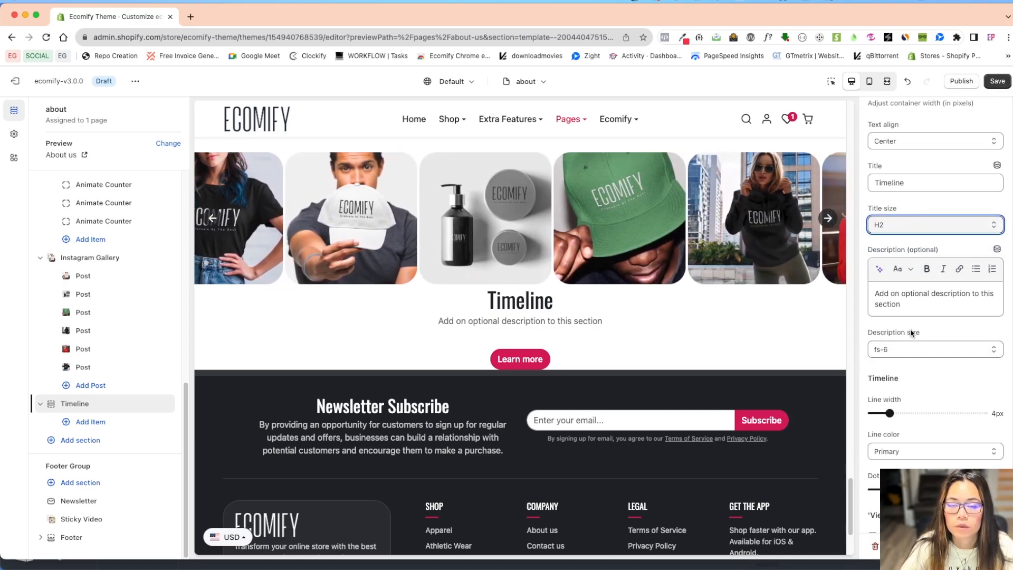
left_click(917, 307)
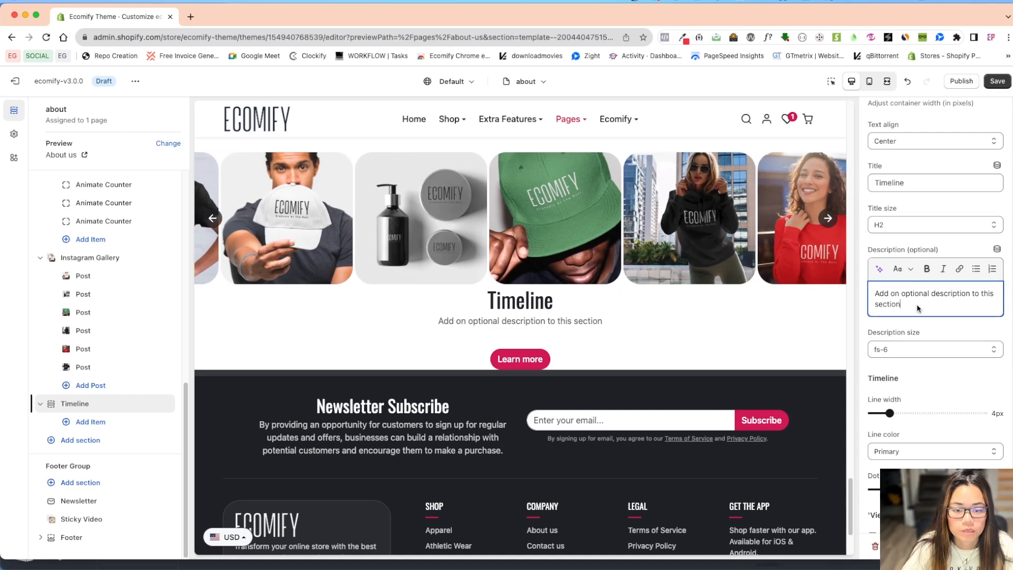
key("super+a")
key("BackSpace")
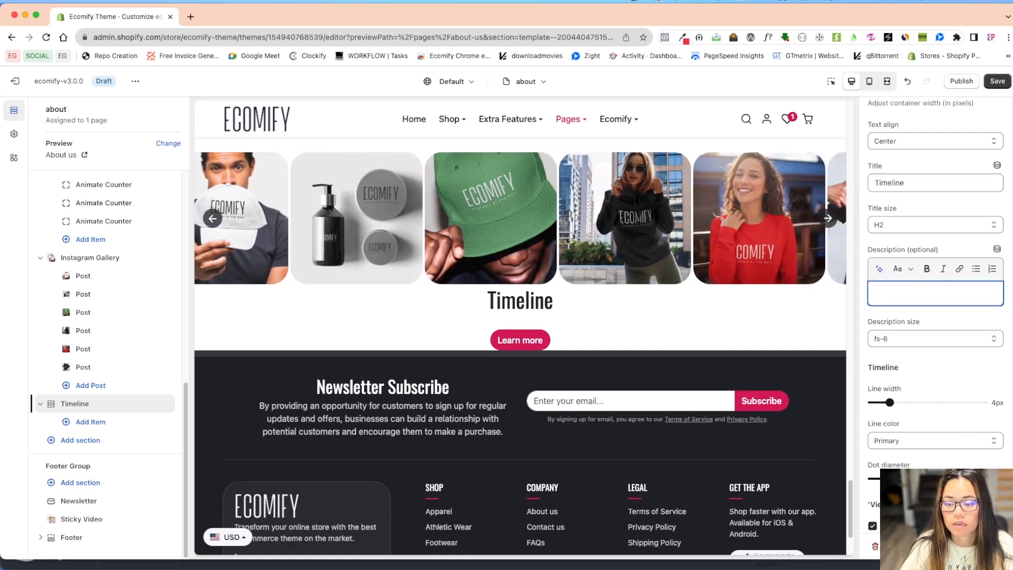
Add three timeline items to the new Timeline section.
scroll(932, 386, "down", 2)
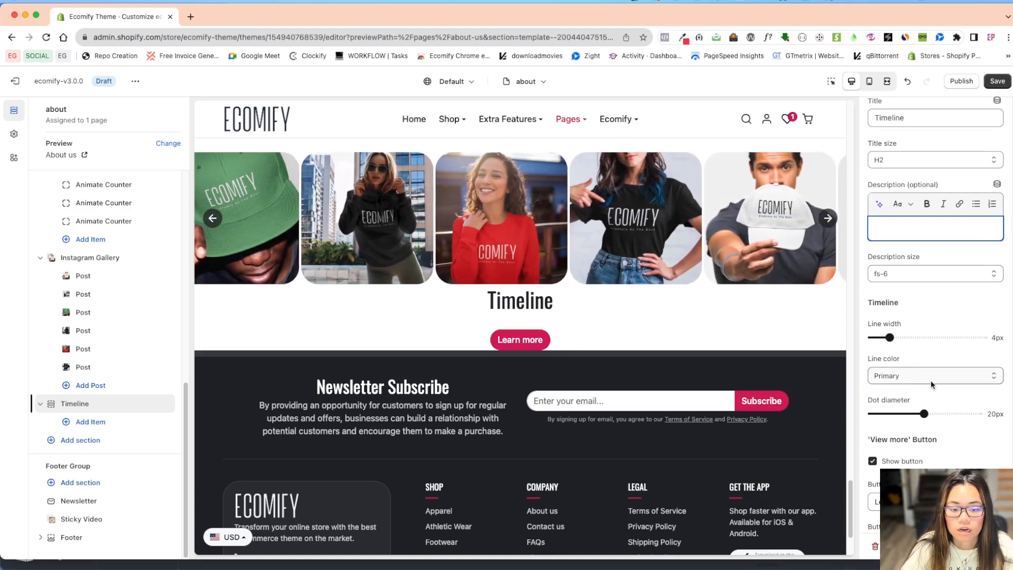
scroll(933, 434, "down", 3)
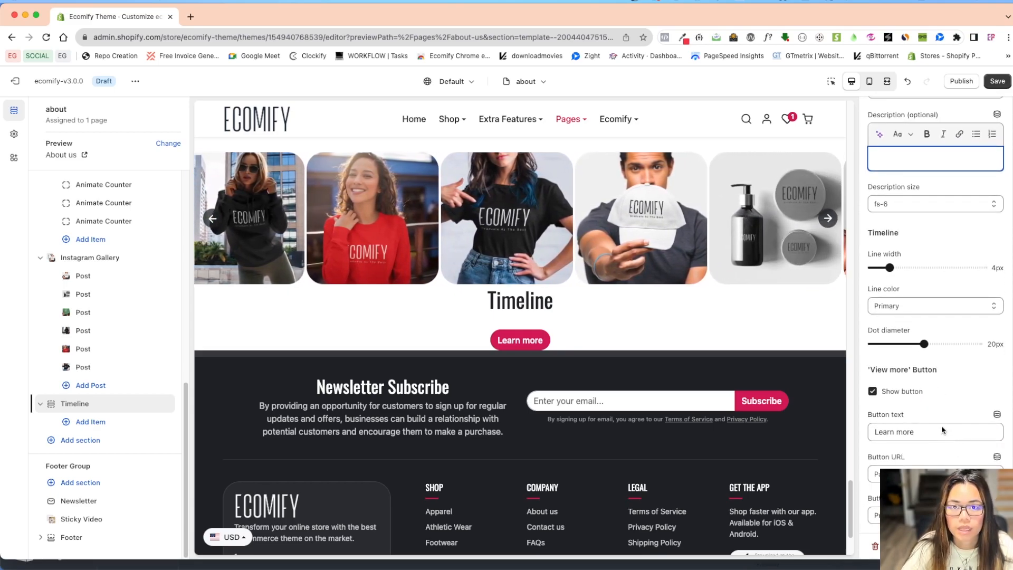
left_click(95, 406)
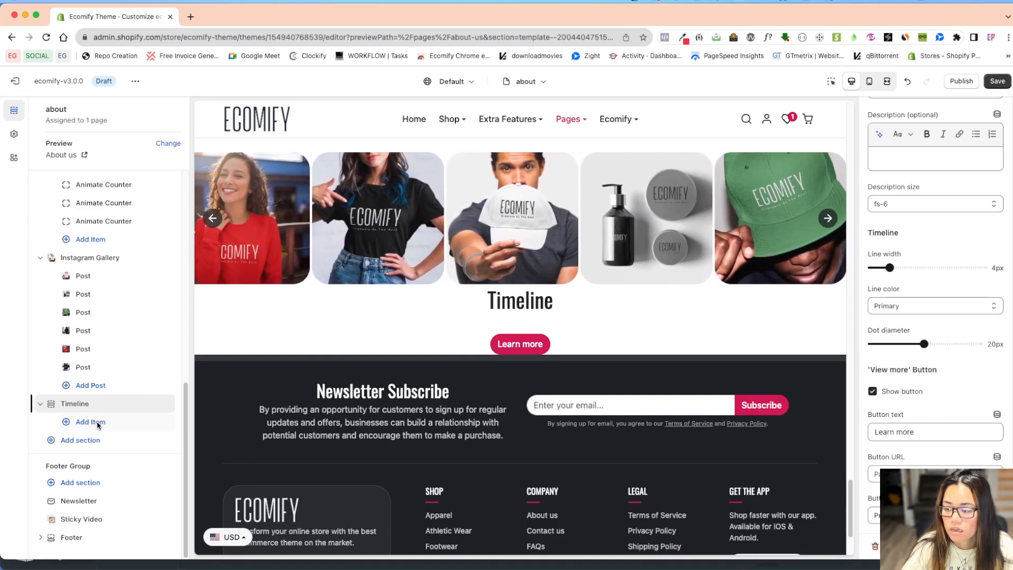
left_click(90, 422)
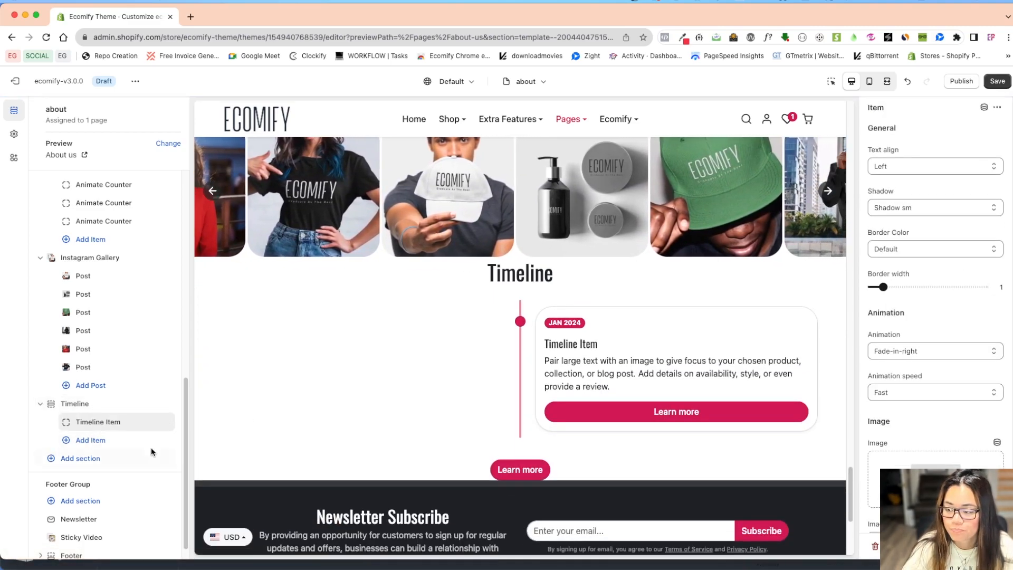
left_click(109, 440)
left_click(107, 458)
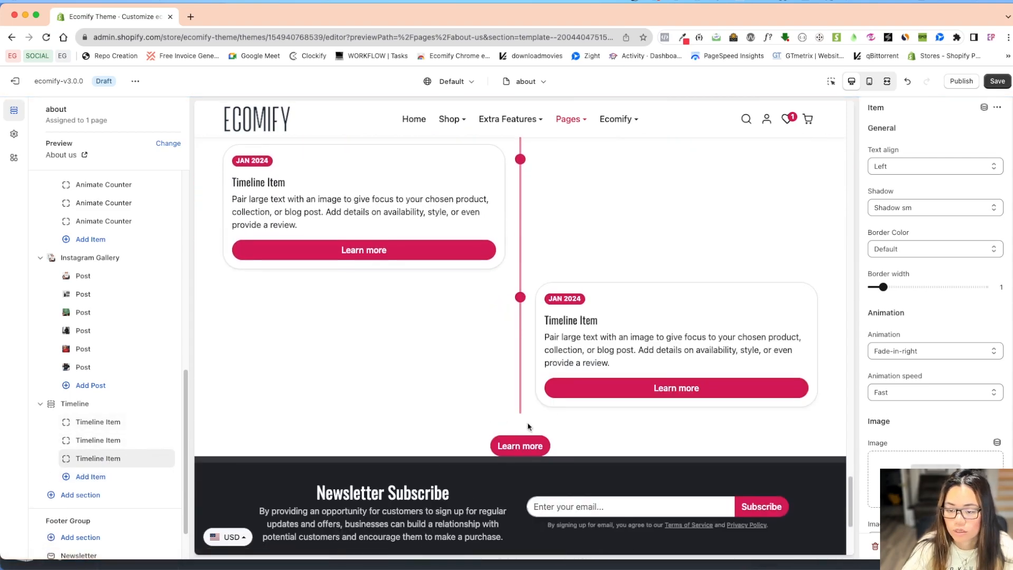
scroll(527, 426, "up", 3)
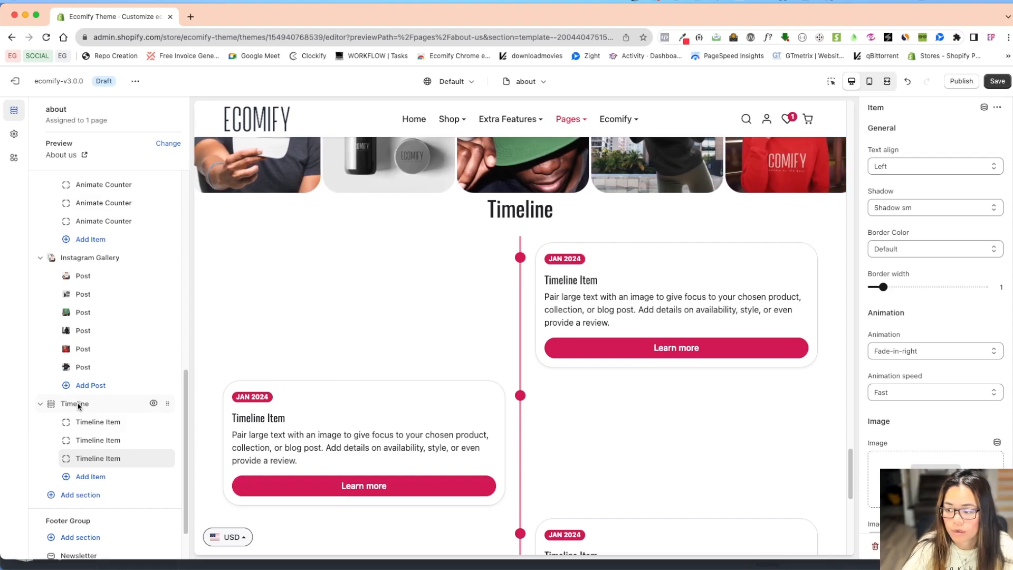
Set the new Timeline section's top padding and bottom padding to 12.
left_click(78, 404)
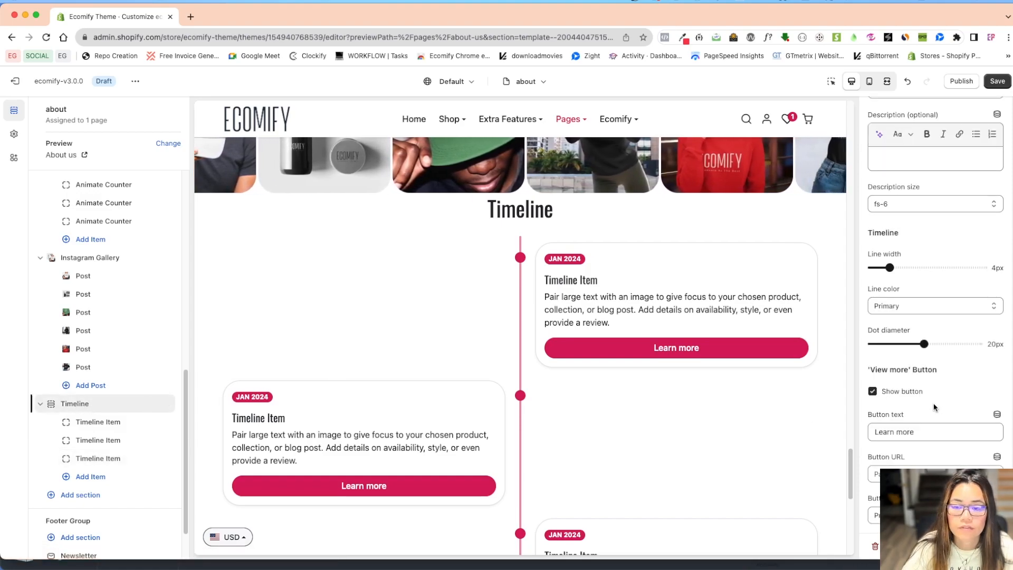
scroll(934, 411, "down", 4)
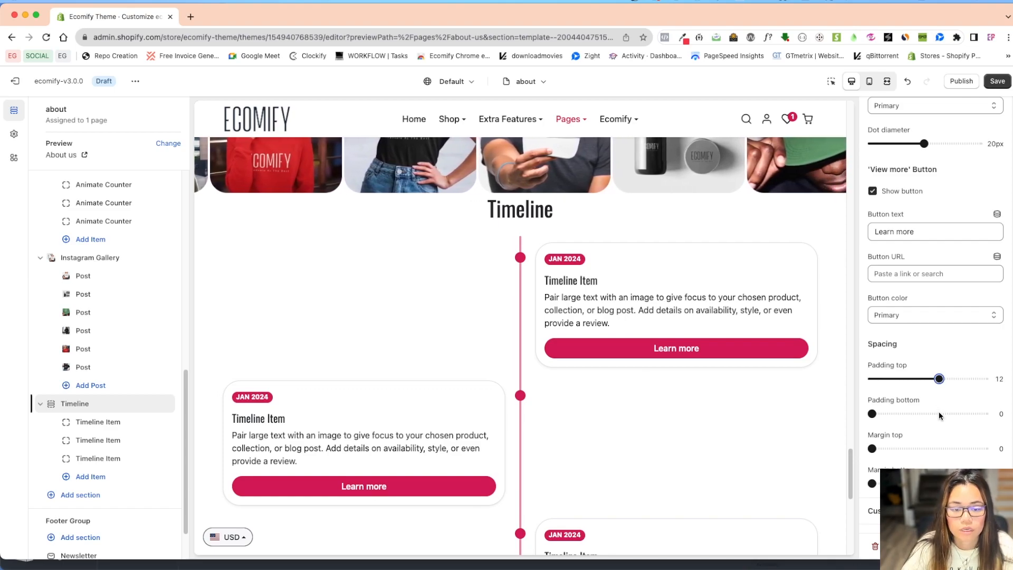
left_click(939, 413)
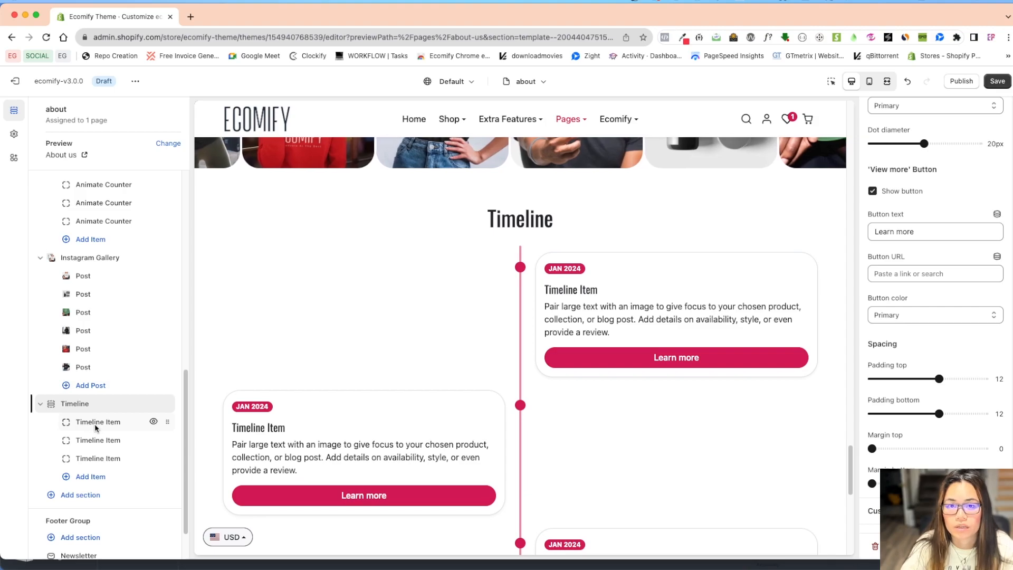
Try right and center text alignment on the first timeline item and return it to left.
left_click(130, 428)
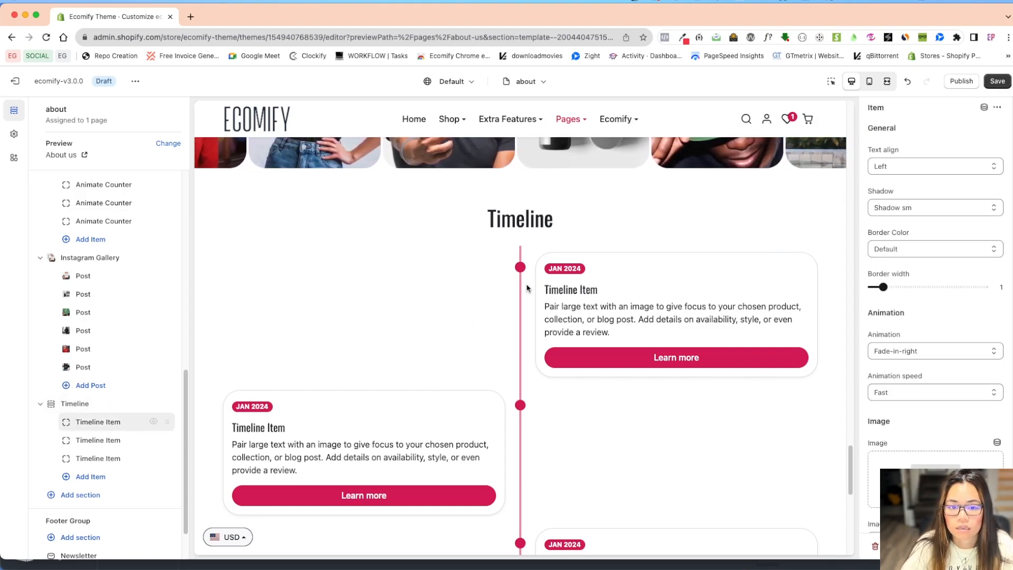
left_click(899, 166)
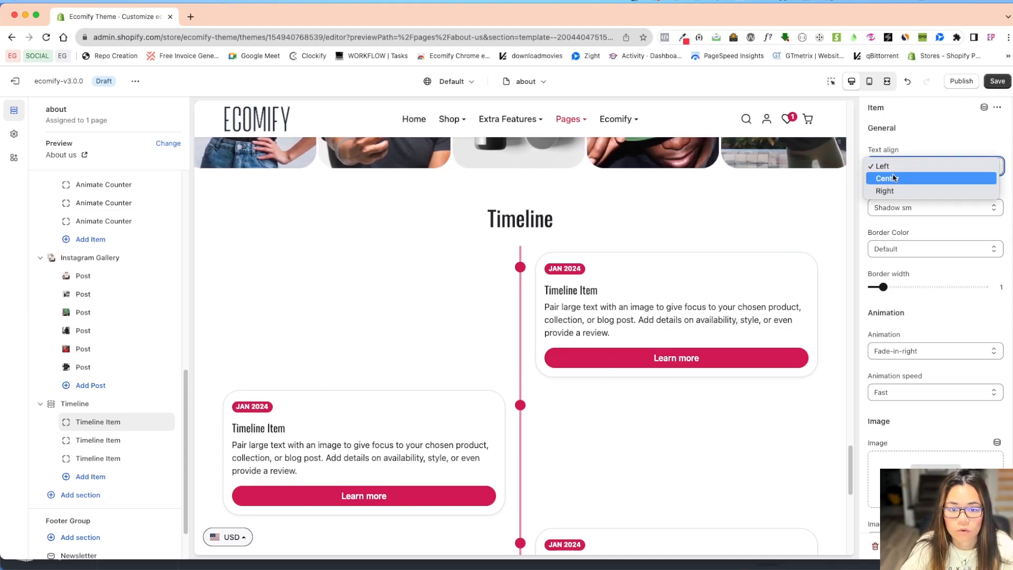
left_click(885, 191)
left_click(904, 166)
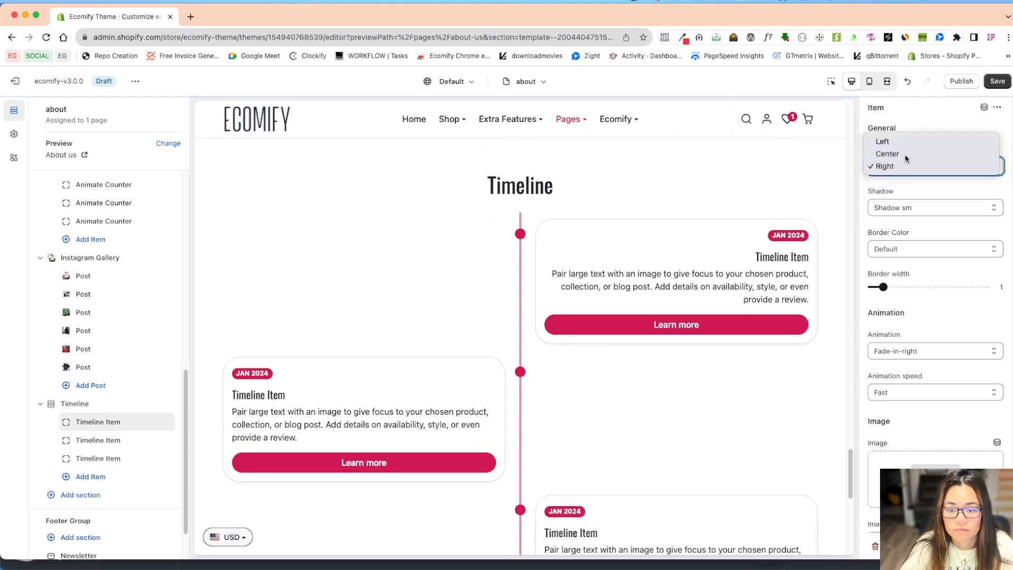
left_click(904, 154)
left_click(900, 165)
left_click(902, 154)
Try No shadow and Shadow on the first timeline item, and settle on Shadow lg.
left_click(915, 208)
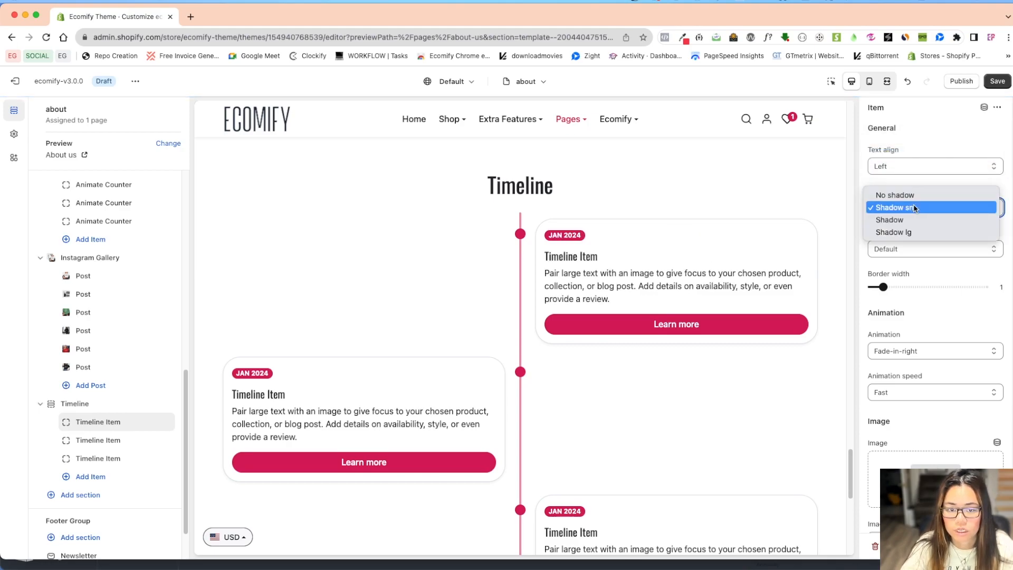
left_click(895, 195)
left_click(905, 208)
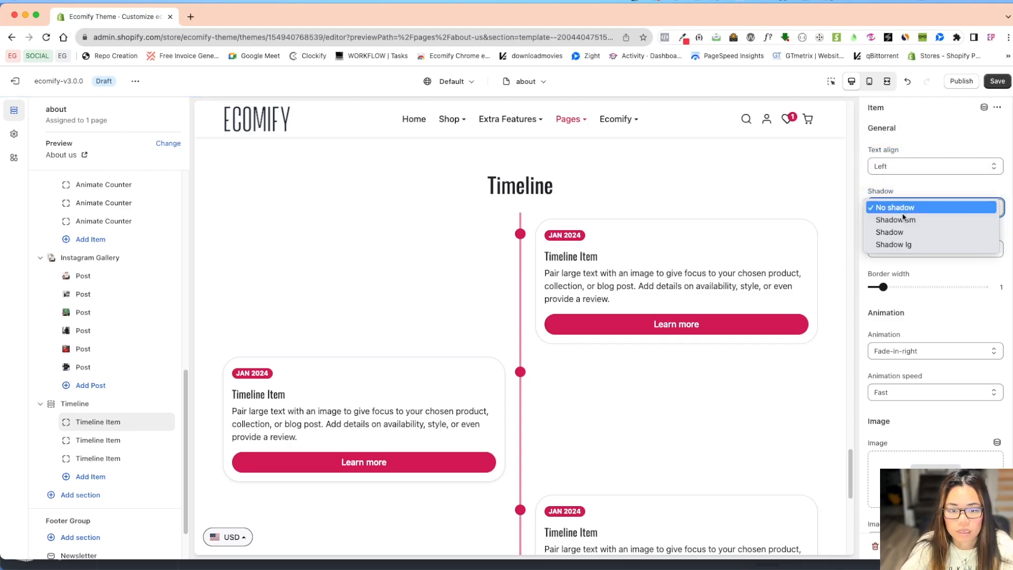
left_click(922, 232)
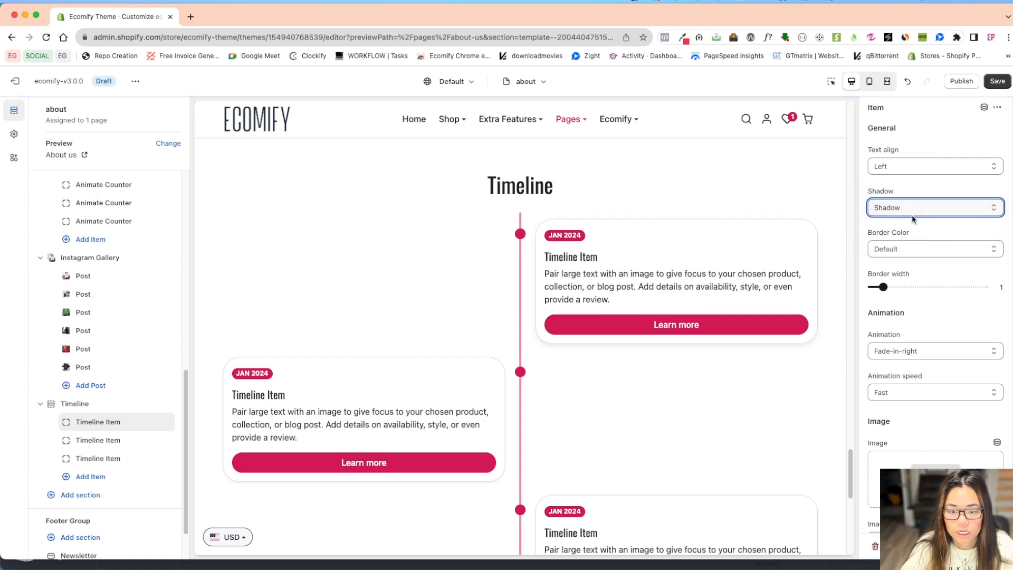
left_click(892, 206)
left_click(909, 221)
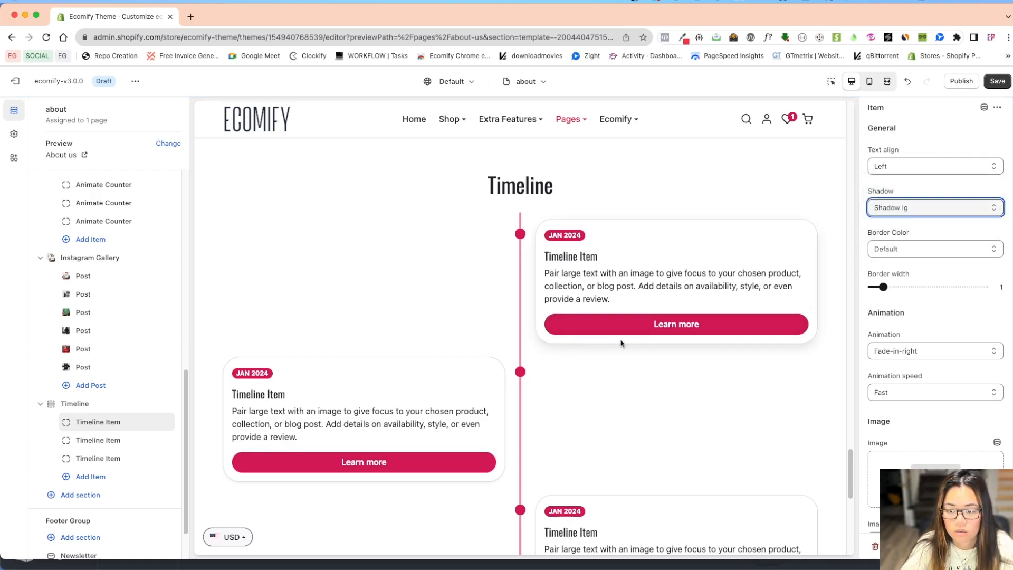
Set the first timeline item's border color to Primary and its border width to 2.
left_click(903, 251)
left_click(896, 261)
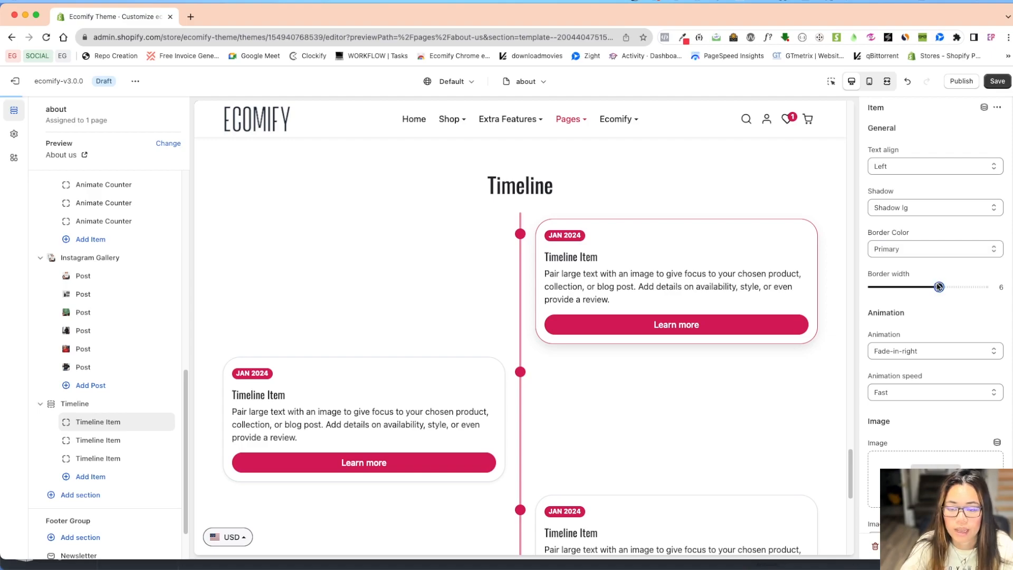
left_click_drag(904, 286, 894, 287)
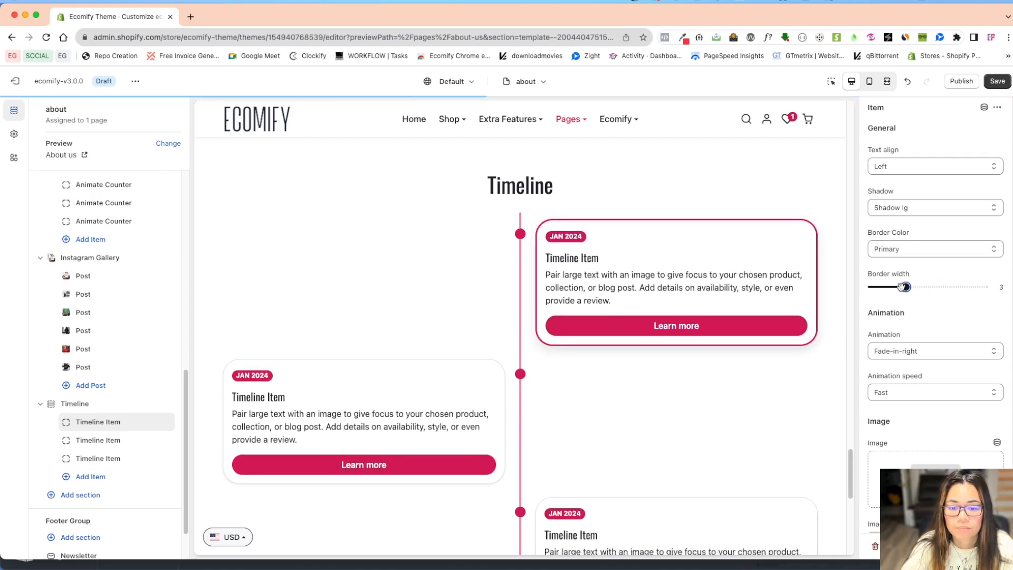
Examine the animation types and animation speeds offered for the first timeline item.
scroll(912, 357, "down", 2)
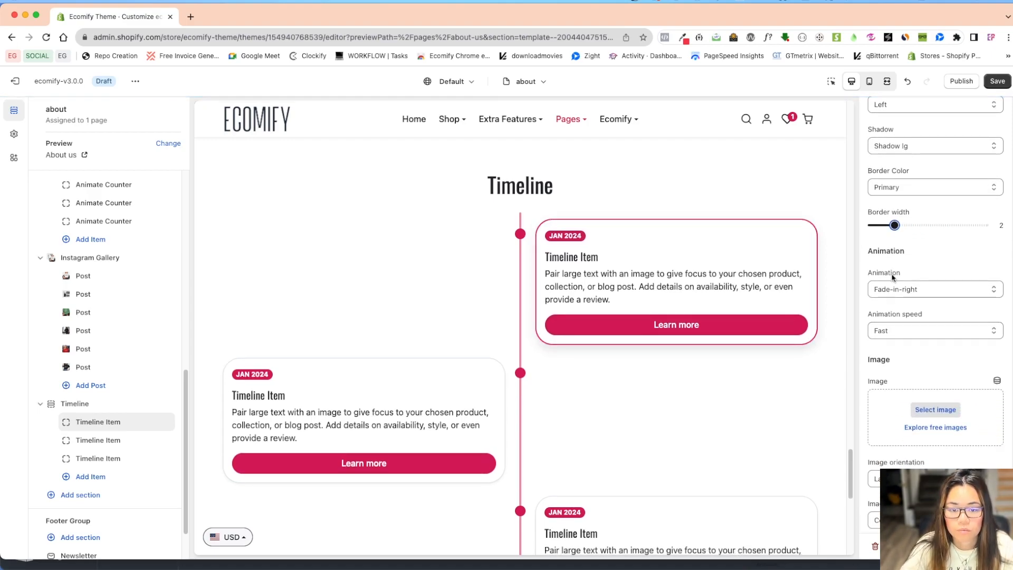
left_click(918, 289)
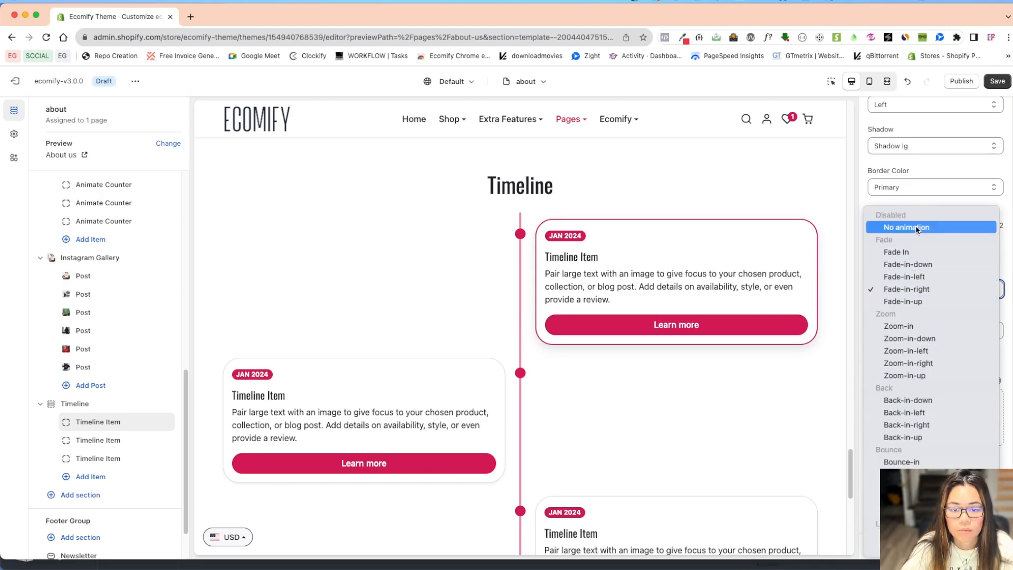
left_click(826, 189)
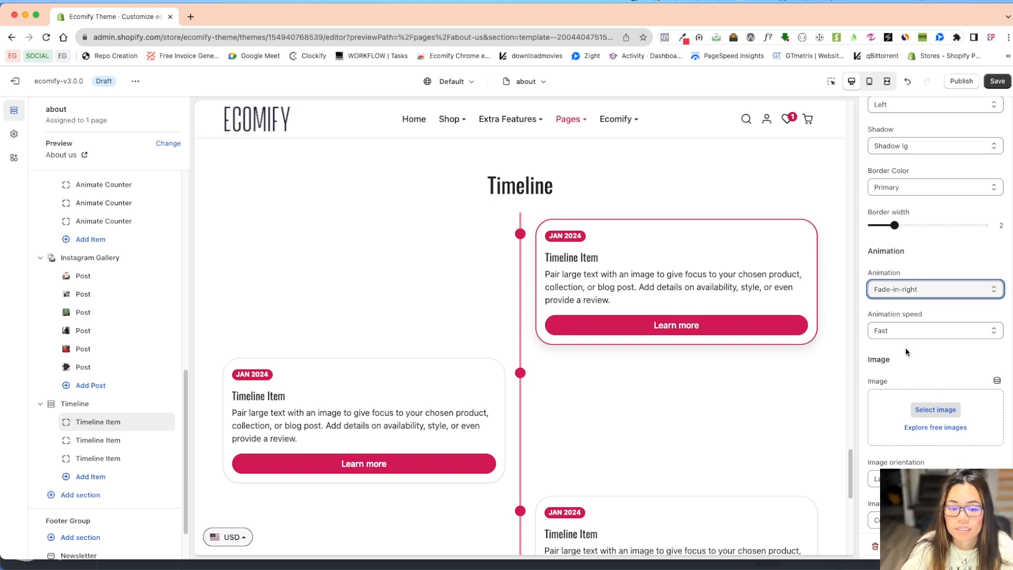
scroll(913, 372, "down", 3)
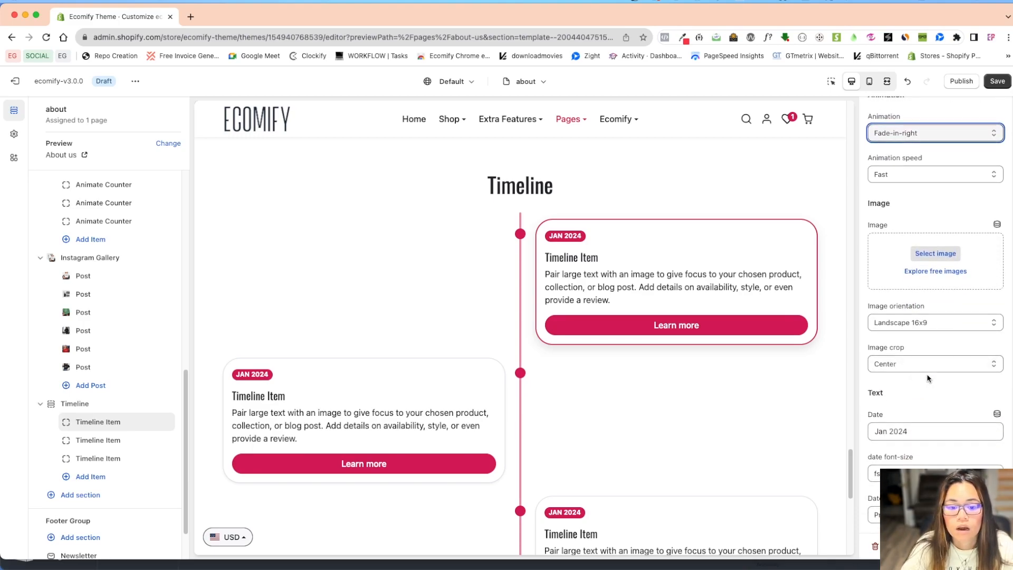
left_click(948, 177)
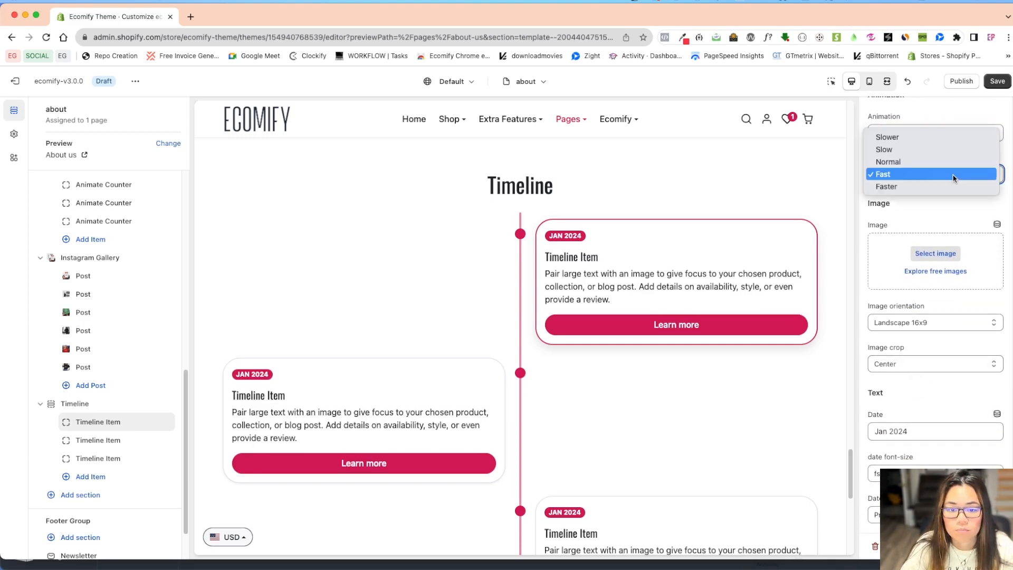
left_click(935, 204)
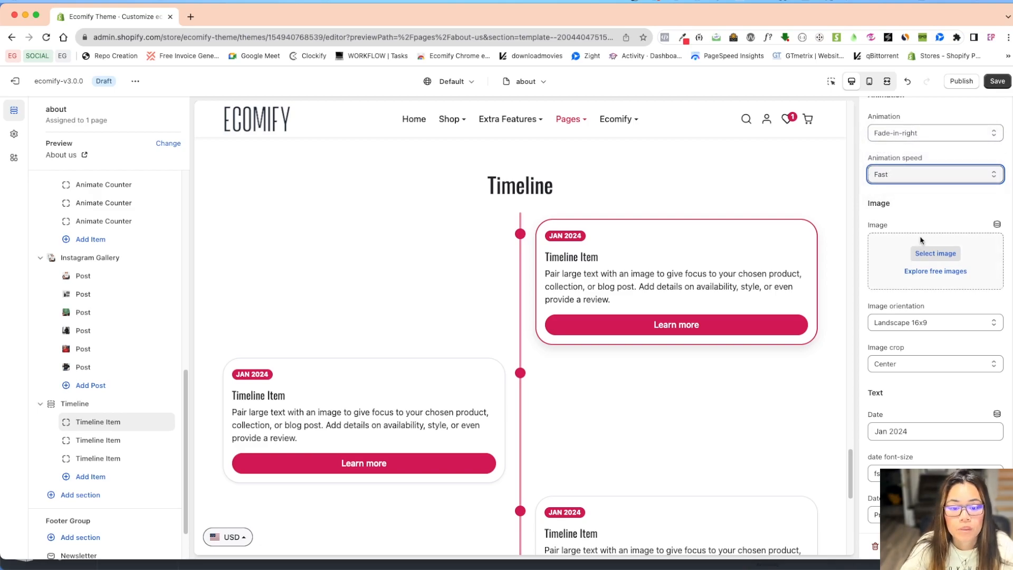
Assign the ecomify-banner image from the store library to the first timeline item.
left_click(935, 253)
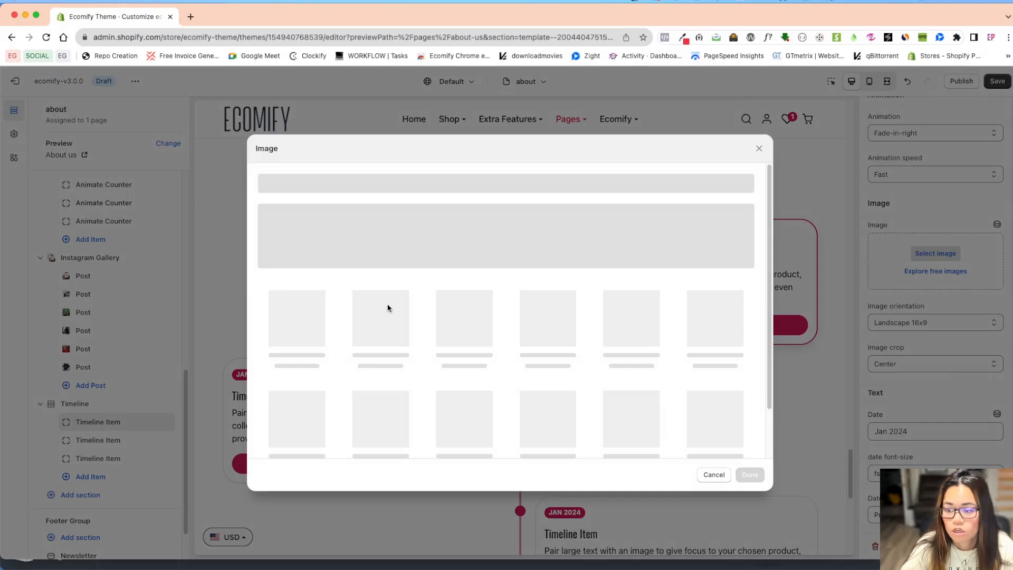
left_click(419, 290)
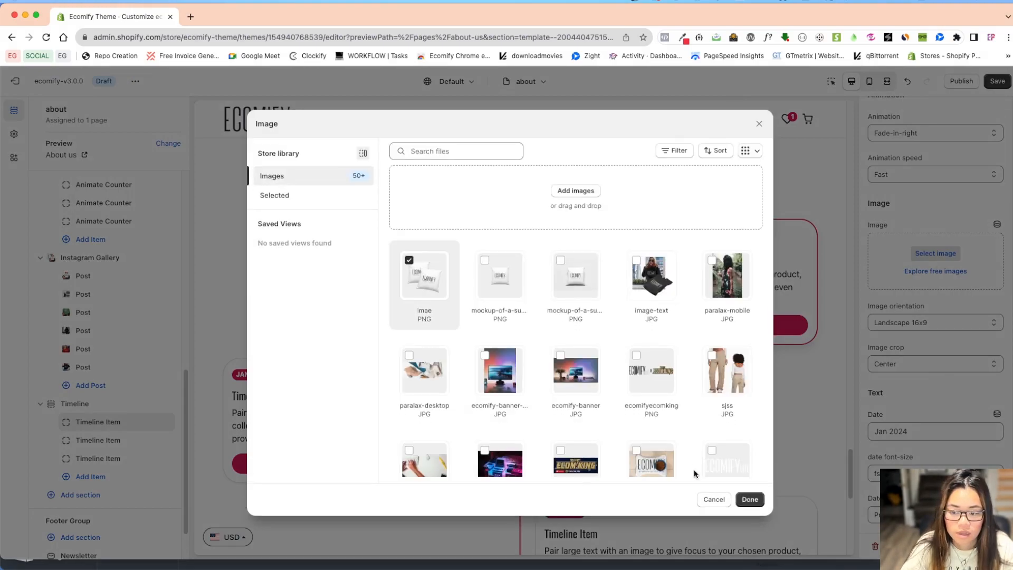
left_click(575, 370)
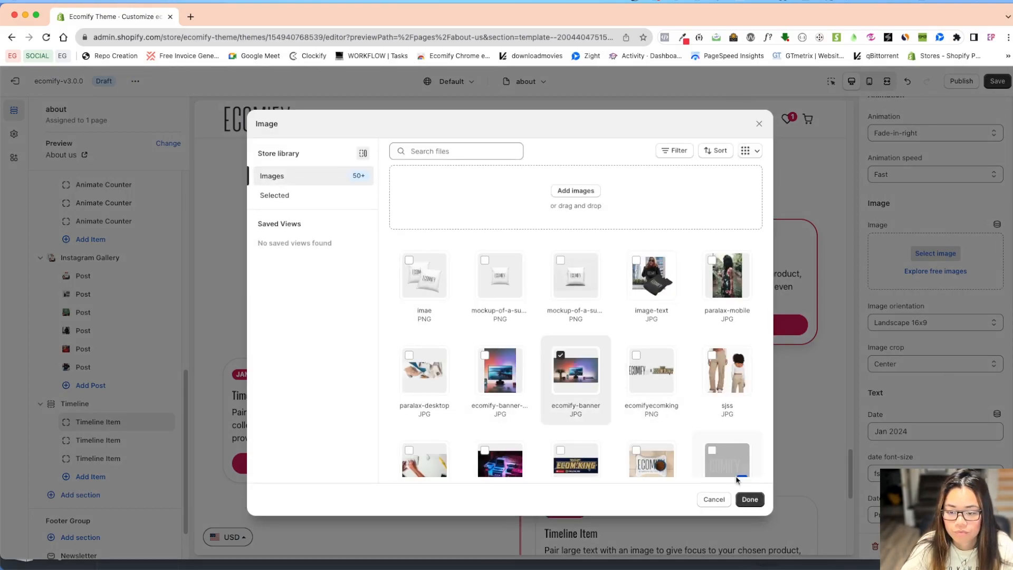
left_click(754, 504)
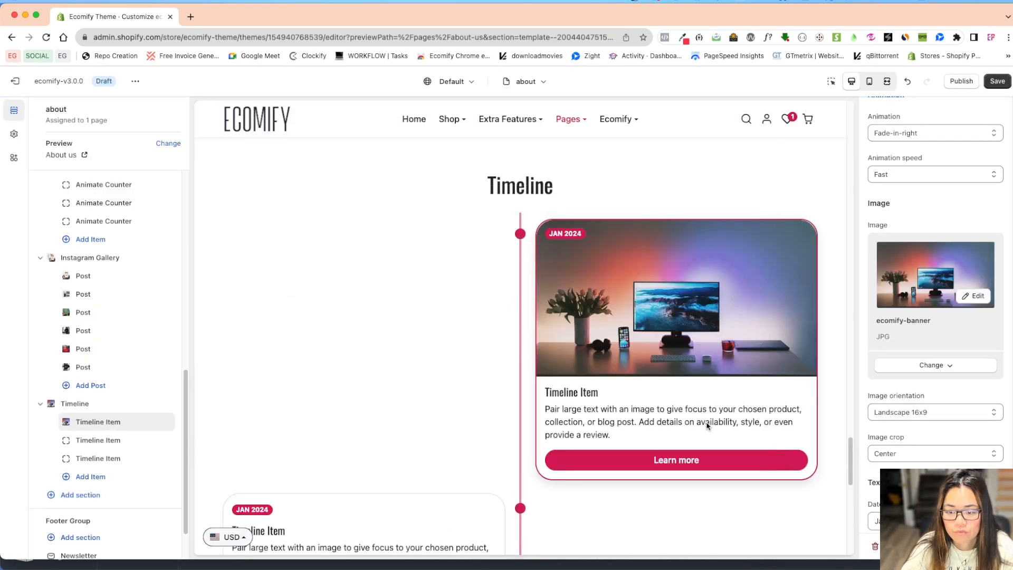
Try the Landscape 21x9, Potrait 3x4 and Square image orientations on the first timeline item.
scroll(940, 425, "down", 3)
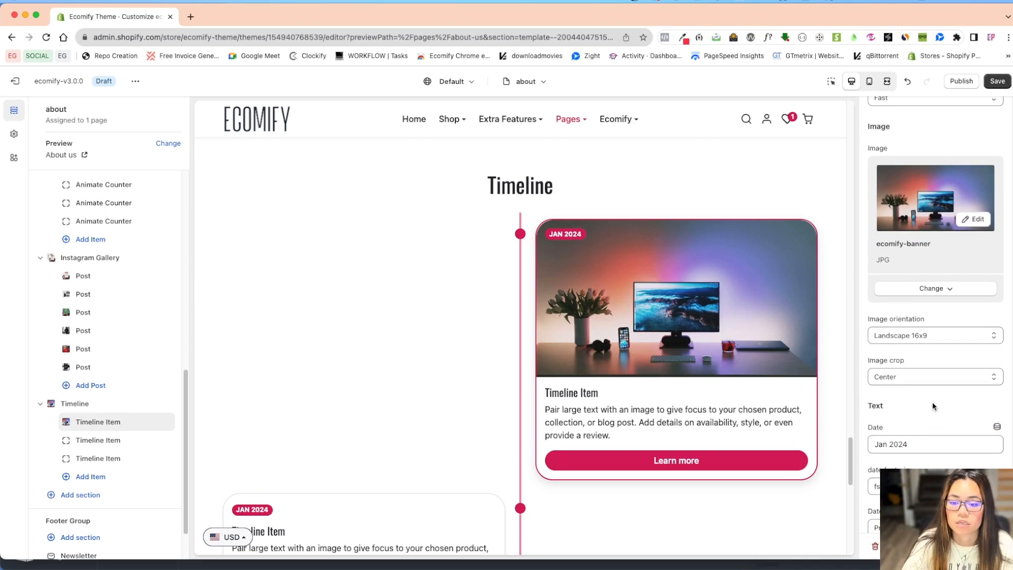
left_click(933, 338)
left_click(946, 347)
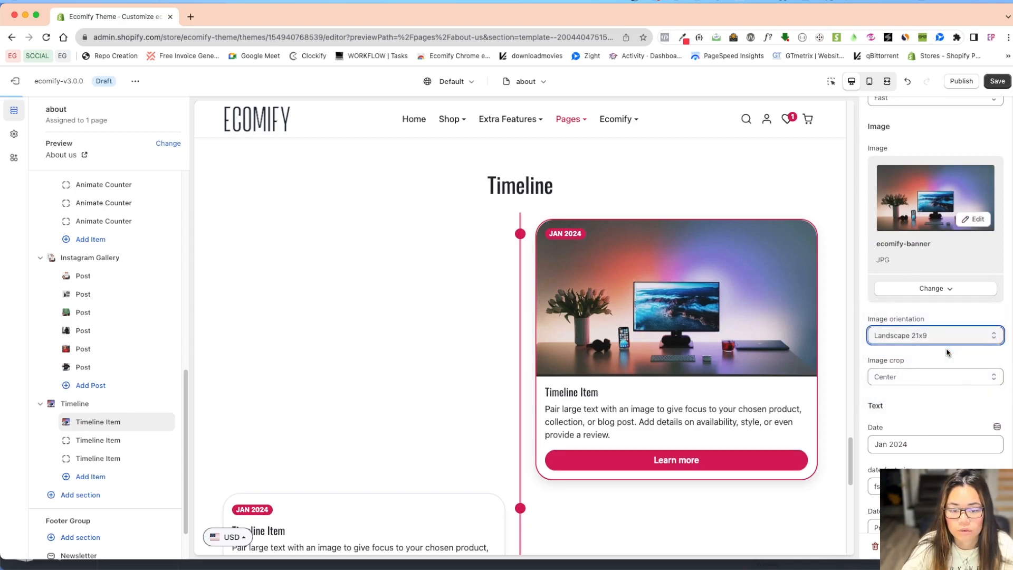
left_click(939, 338)
left_click(937, 346)
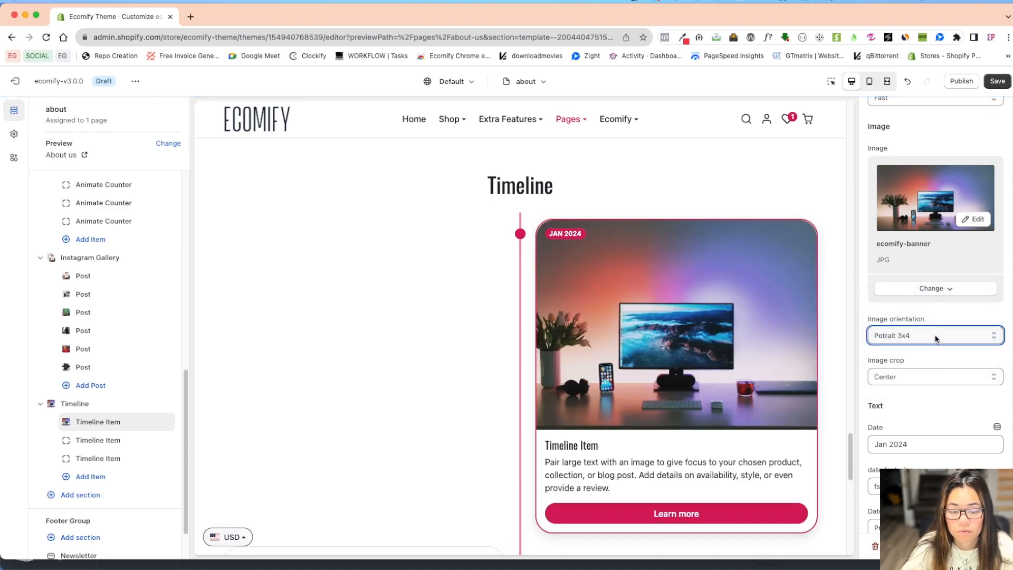
left_click(935, 336)
key("Escape")
left_click(929, 297)
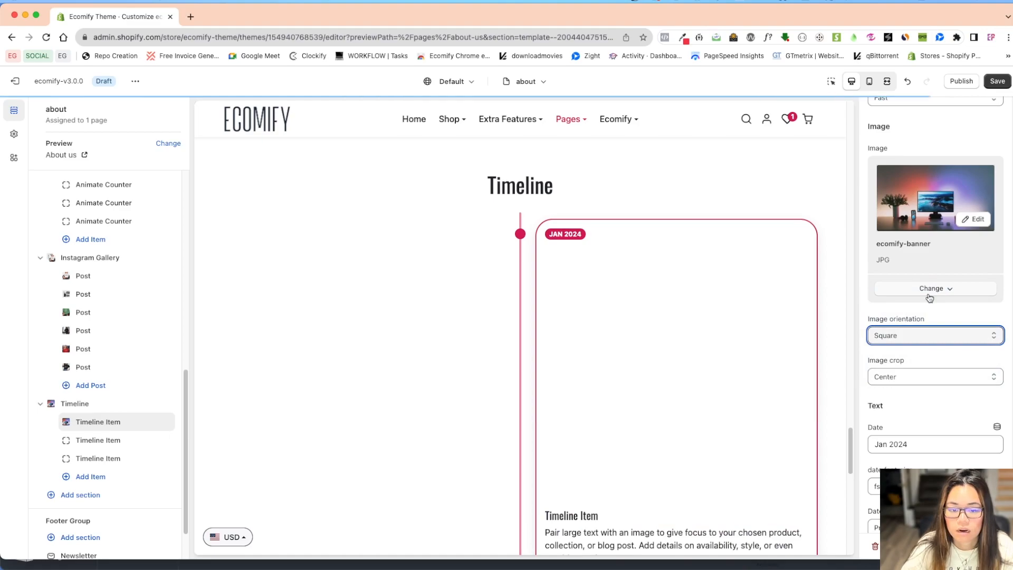
Try Adapt to image as the first timeline item's image orientation, and switch it to Potrait 9x21.
left_click(897, 335)
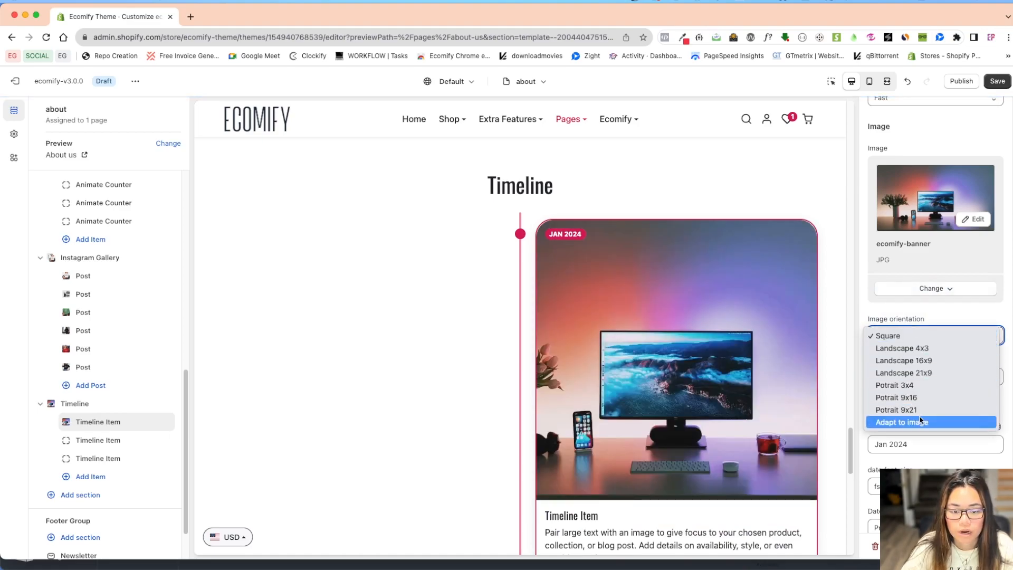
left_click(921, 420)
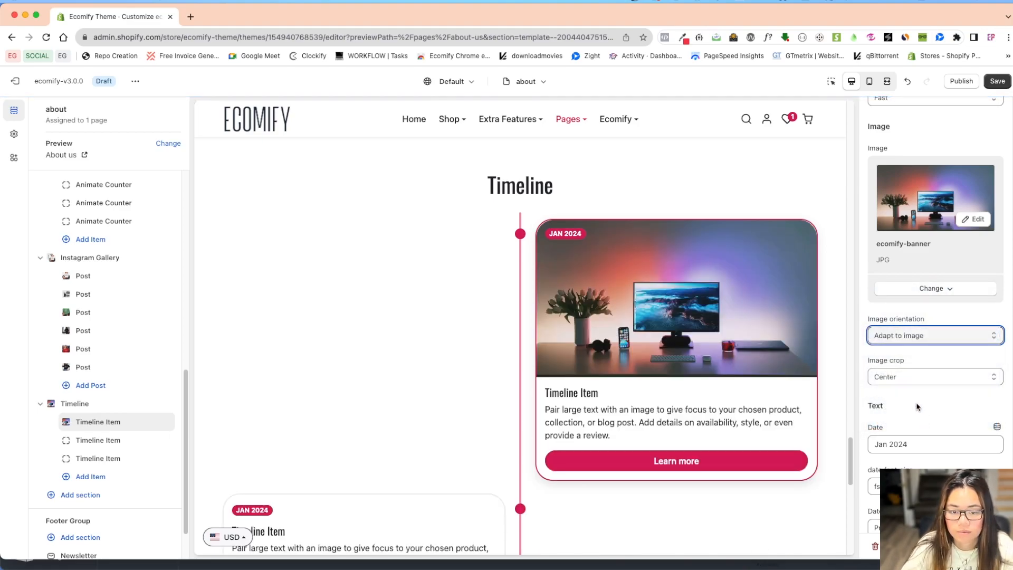
left_click(928, 337)
left_click(921, 323)
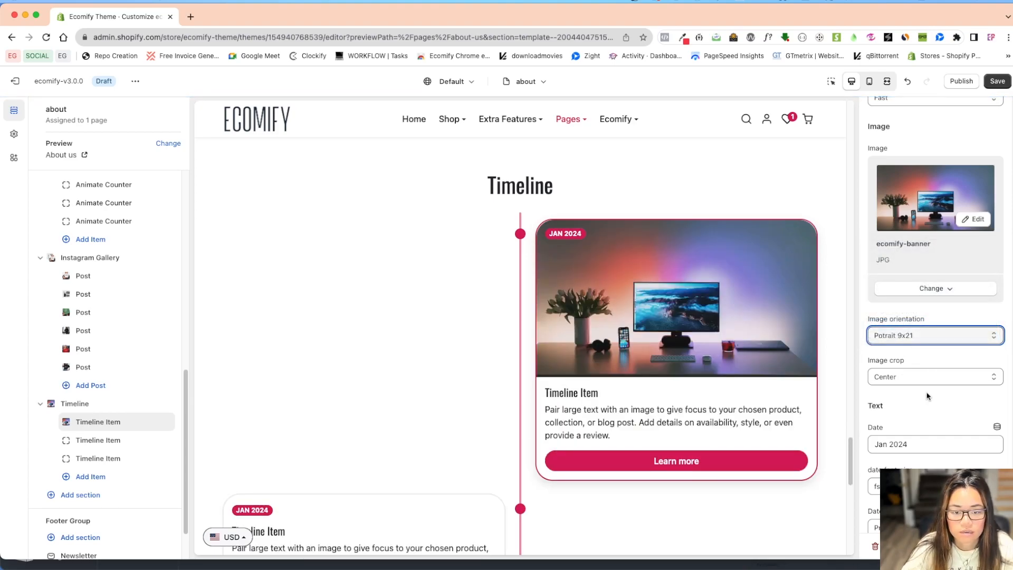
Examine the image crop options of the first timeline item.
scroll(929, 396, "down", 1)
scroll(921, 391, "down", 1)
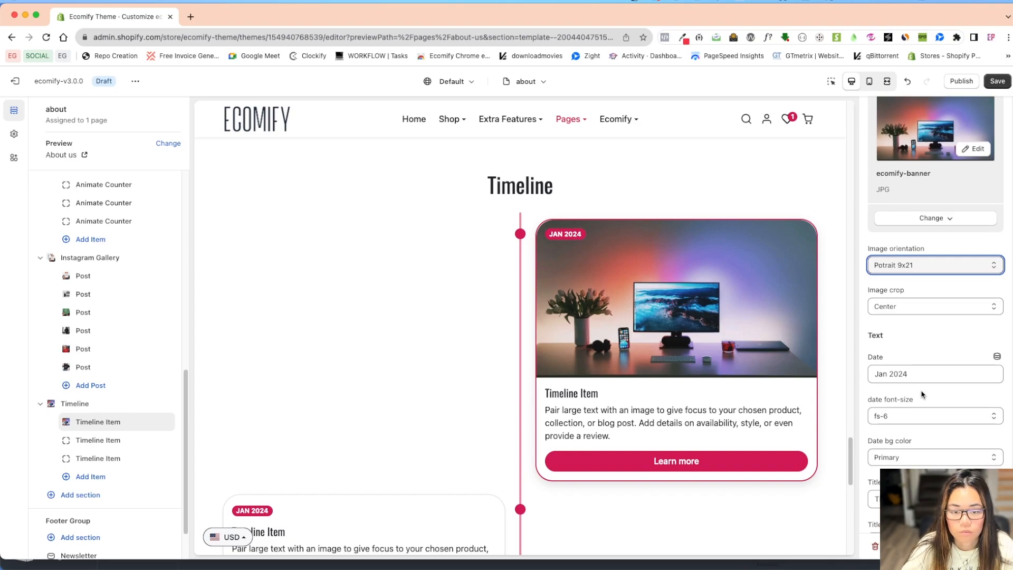
left_click(916, 306)
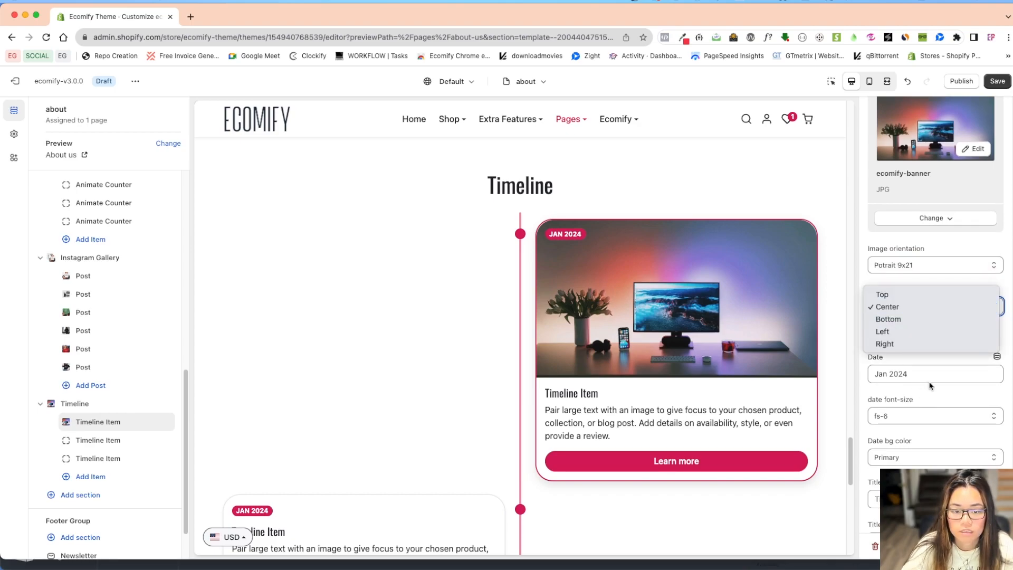
left_click(934, 414)
scroll(934, 413, "down", 1)
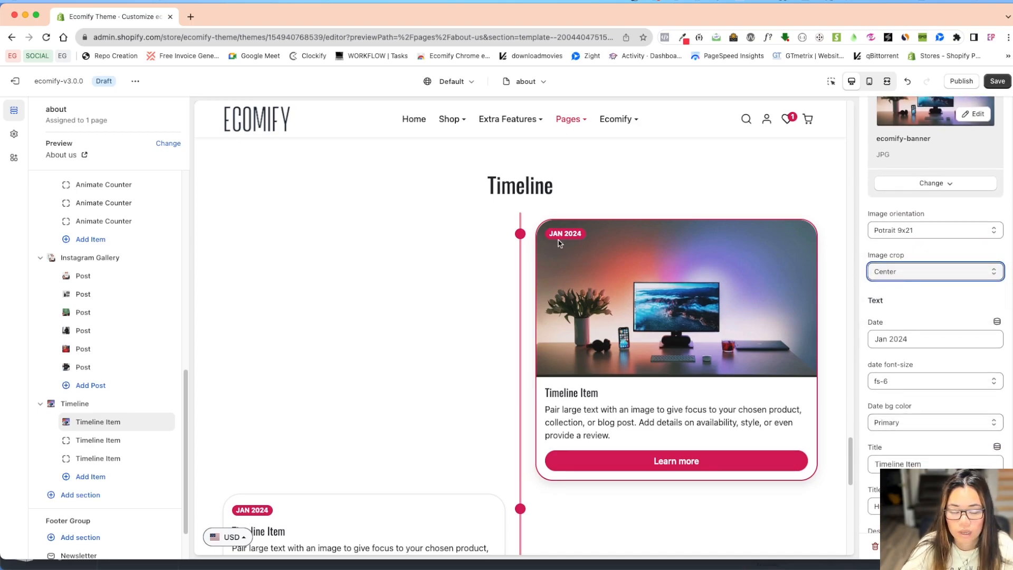
Set the date font size of the first timeline item to fs-4.
triple_click(919, 343)
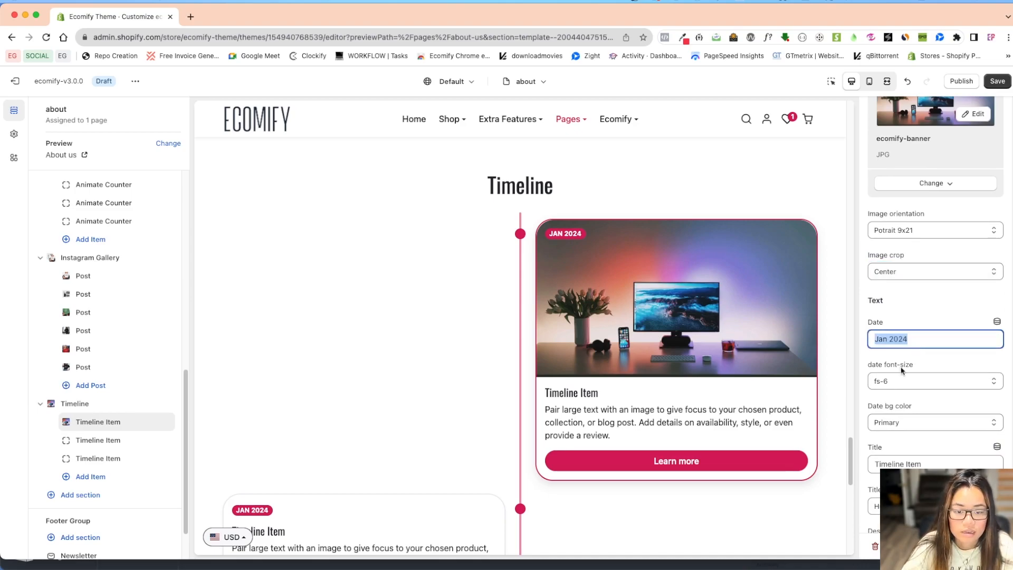
scroll(905, 364, "down", 1)
left_click(910, 350)
left_click(909, 323)
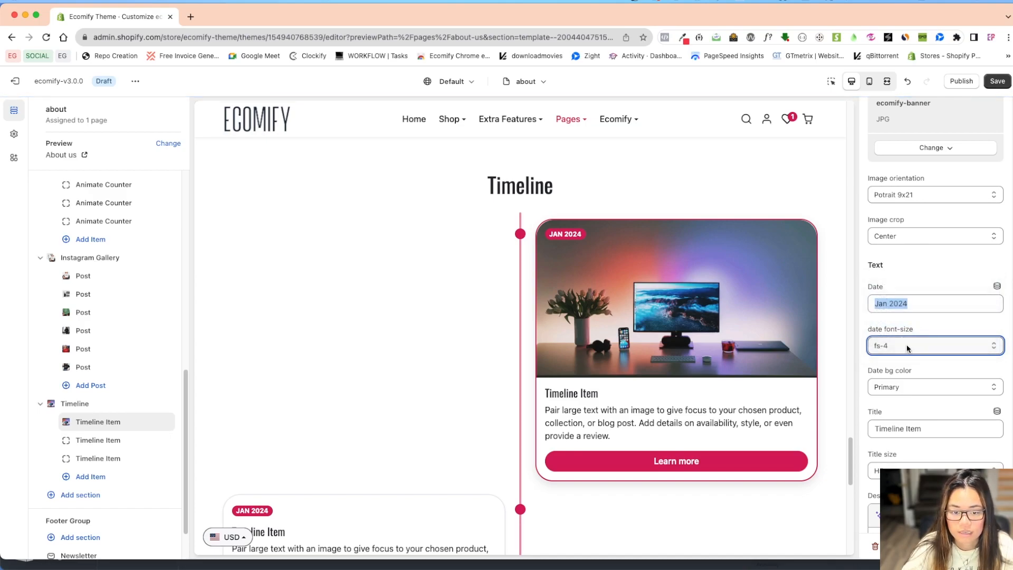
left_click(914, 317)
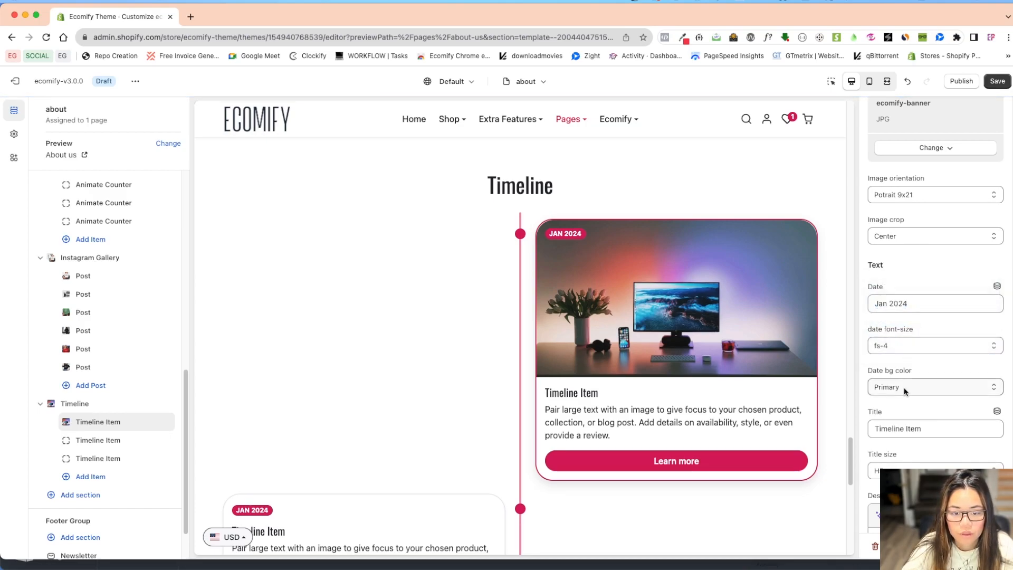
Try Body as the first timeline item's date background color, and change it to Secondary.
left_click(923, 386)
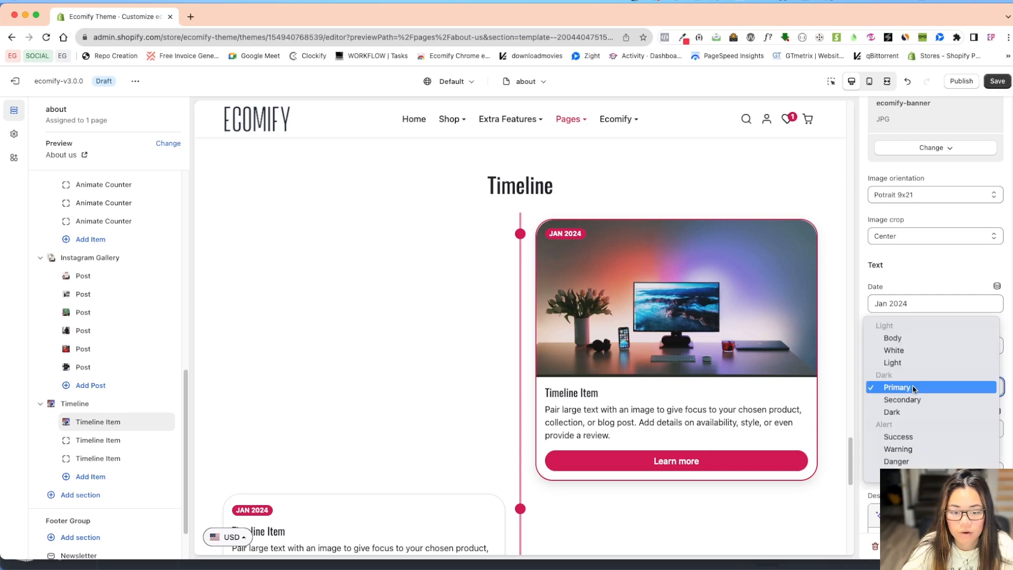
key("Escape")
left_click(918, 343)
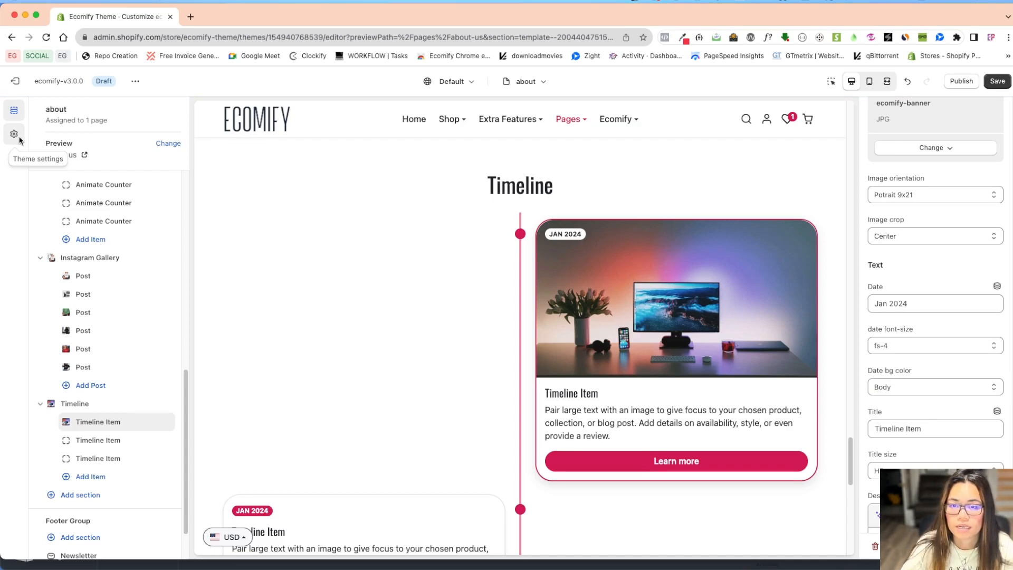
left_click(915, 388)
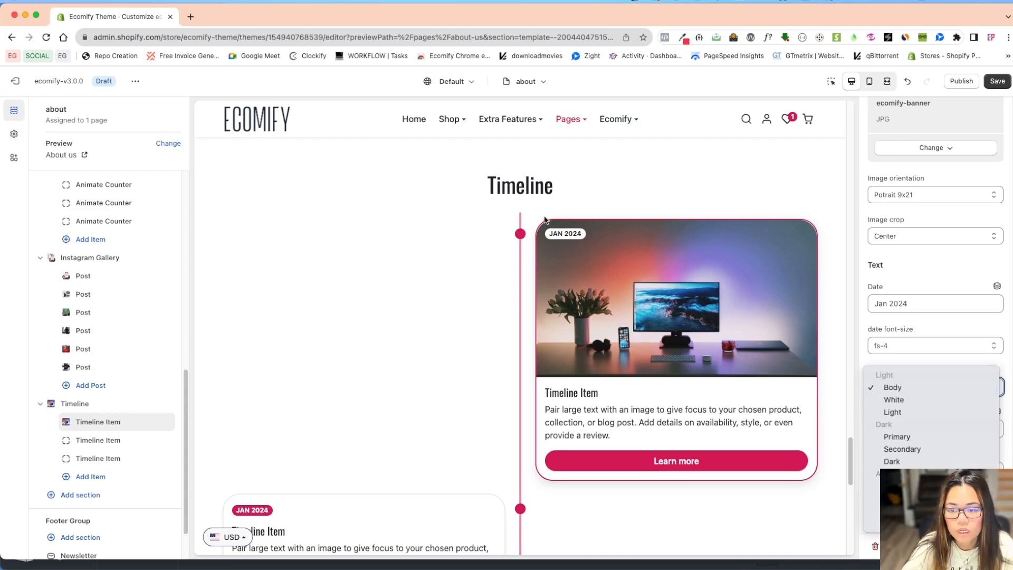
left_click(902, 449)
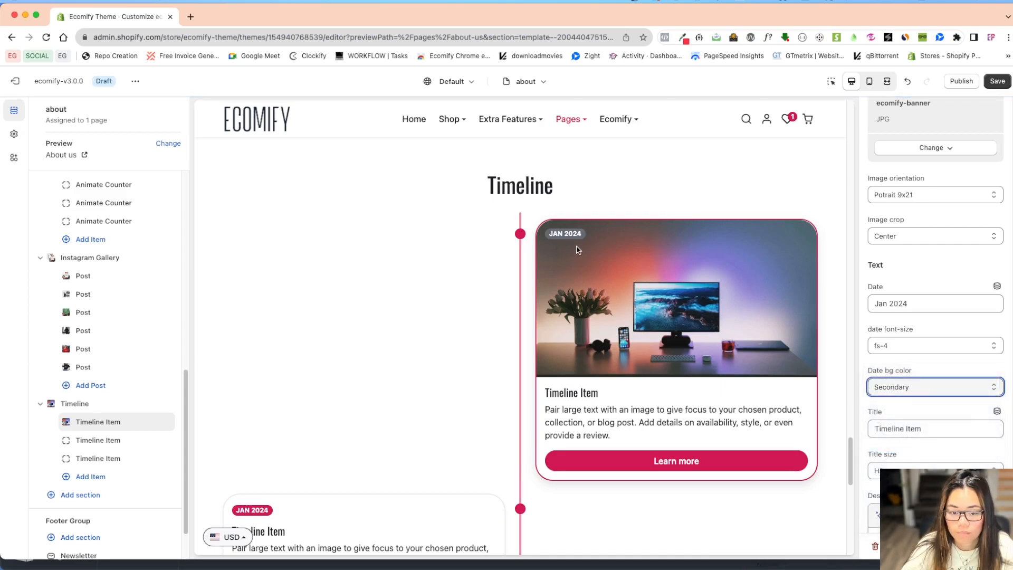
scroll(799, 395, "down", 1)
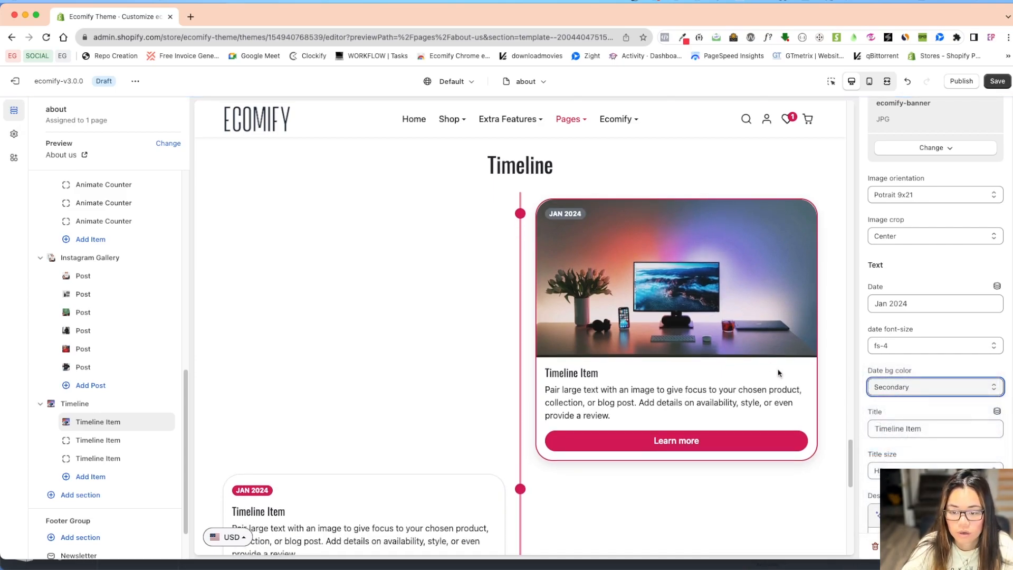
scroll(931, 441, "down", 2)
scroll(917, 436, "down", 1)
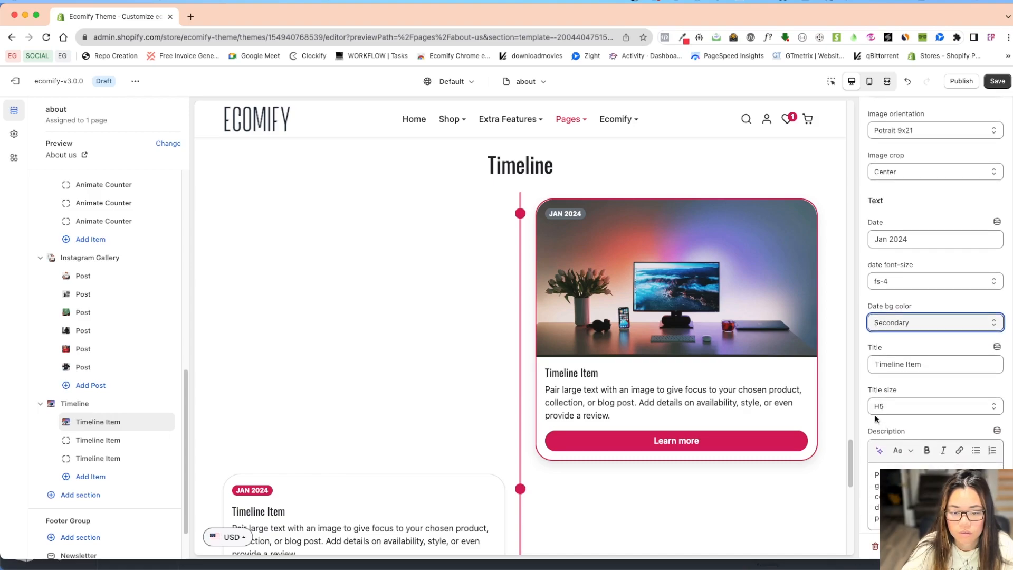
Try H3 as the first timeline item's title size, and switch it back to H5.
left_click(902, 406)
left_click(916, 381)
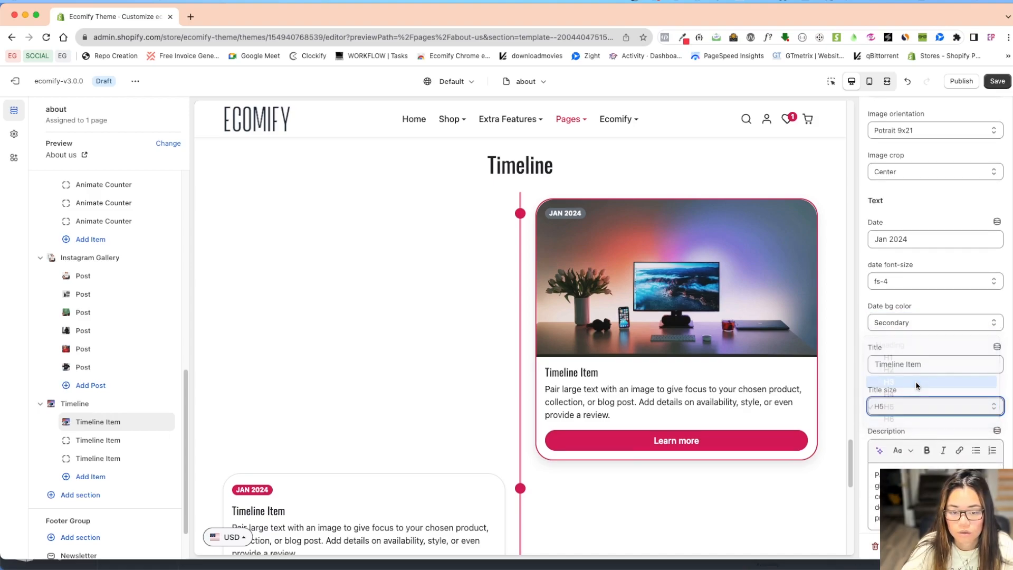
left_click(908, 405)
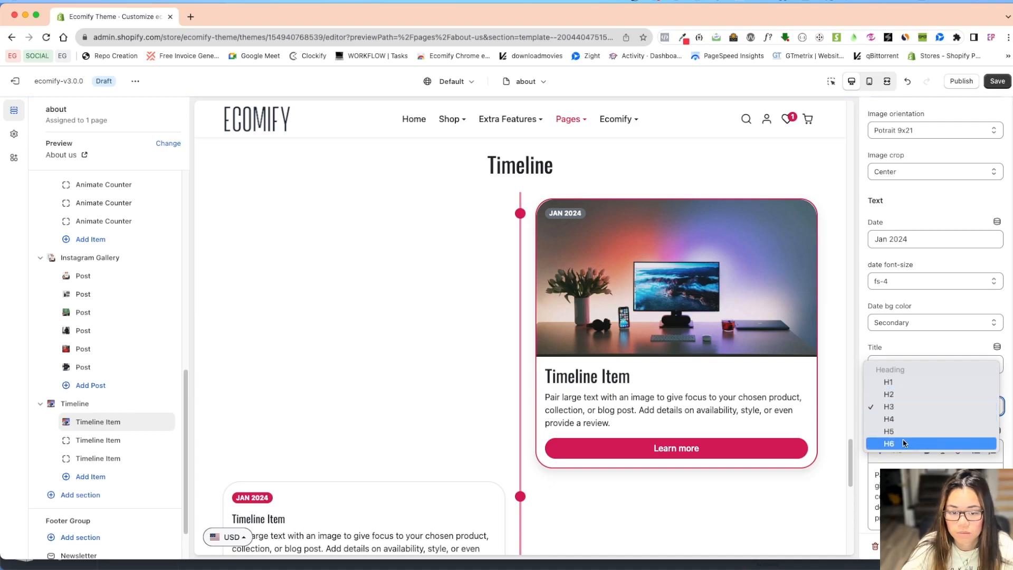
left_click(911, 427)
Clear the first timeline item's button text to hide the button, and enter gggggg as the new text.
scroll(932, 411, "down", 5)
scroll(924, 391, "down", 1)
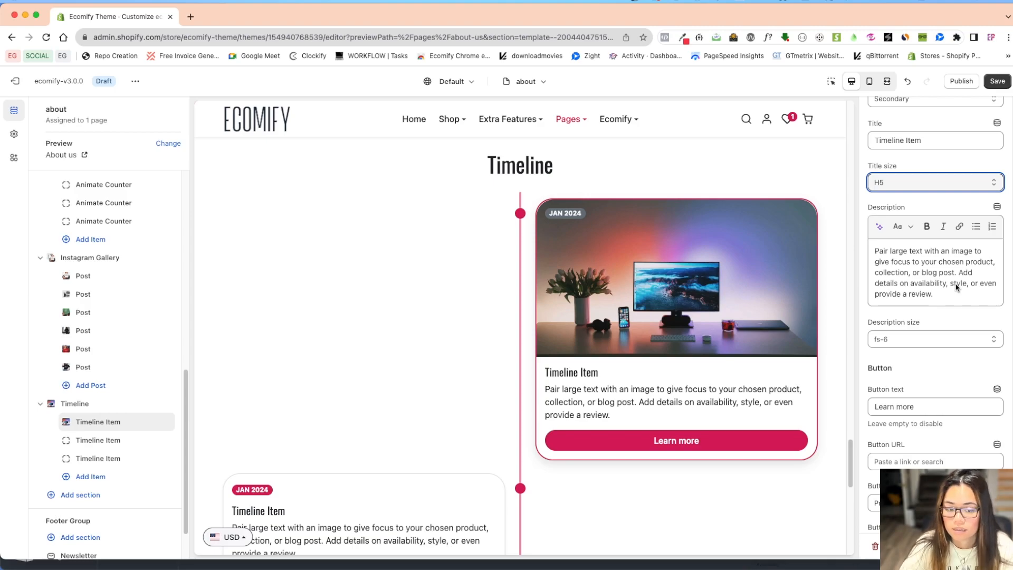
scroll(909, 390, "down", 1)
left_click(911, 380)
triple_click(911, 381)
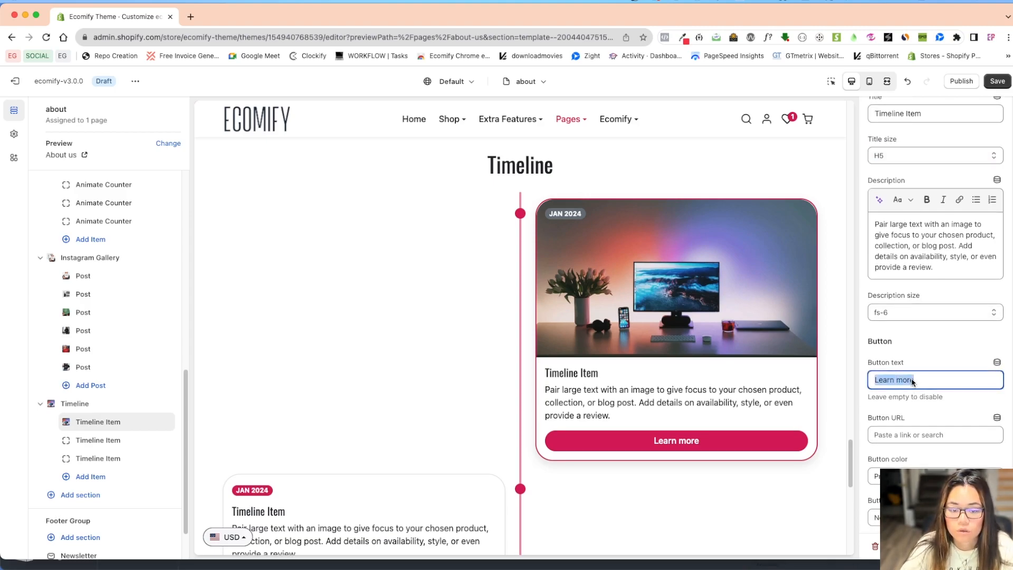
key("BackSpace")
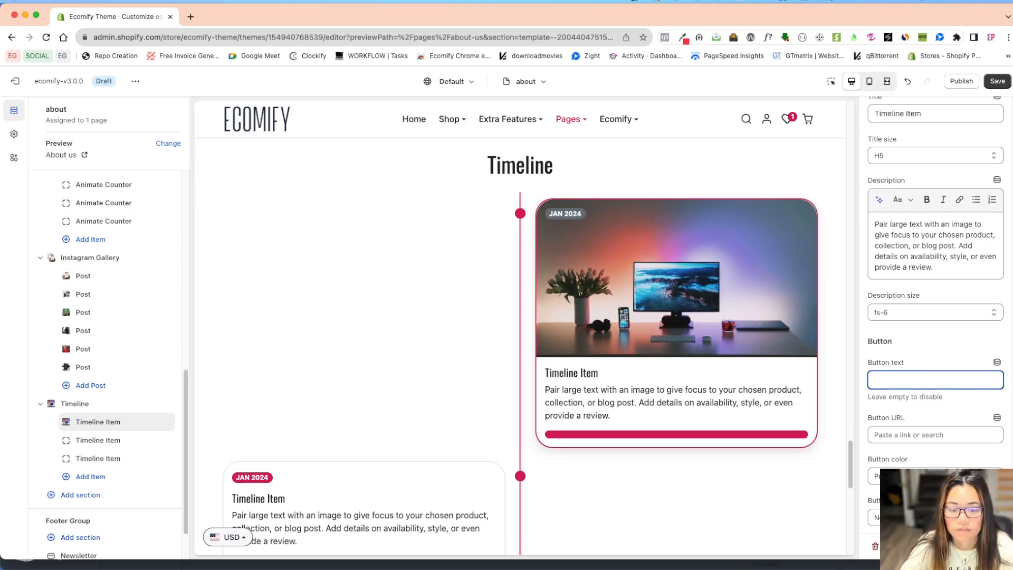
left_click(934, 351)
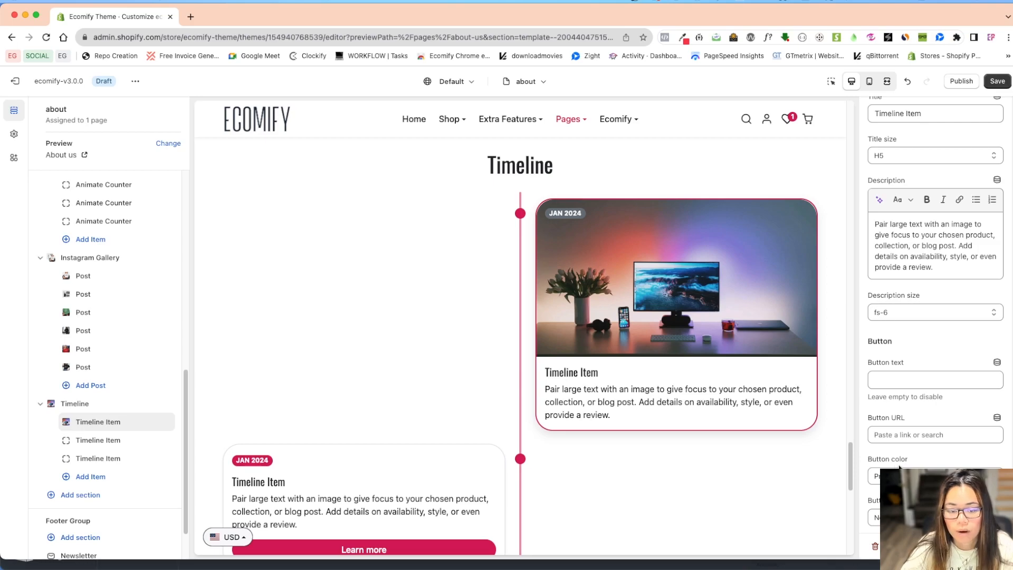
left_click(895, 384)
type("gggggg")
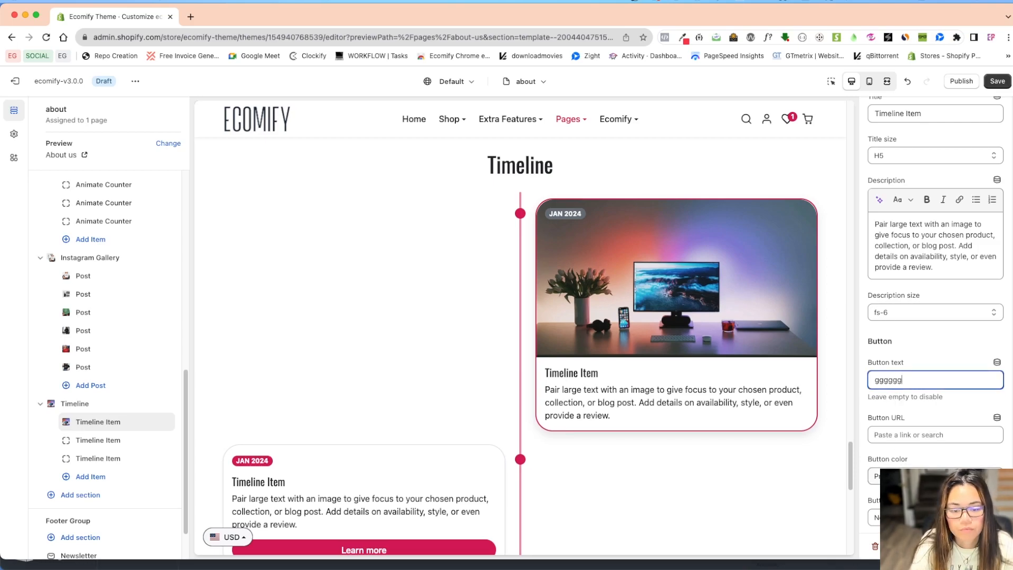
Try Secondary as the first timeline item's button color, and change it to the outline Primary style.
left_click(918, 477)
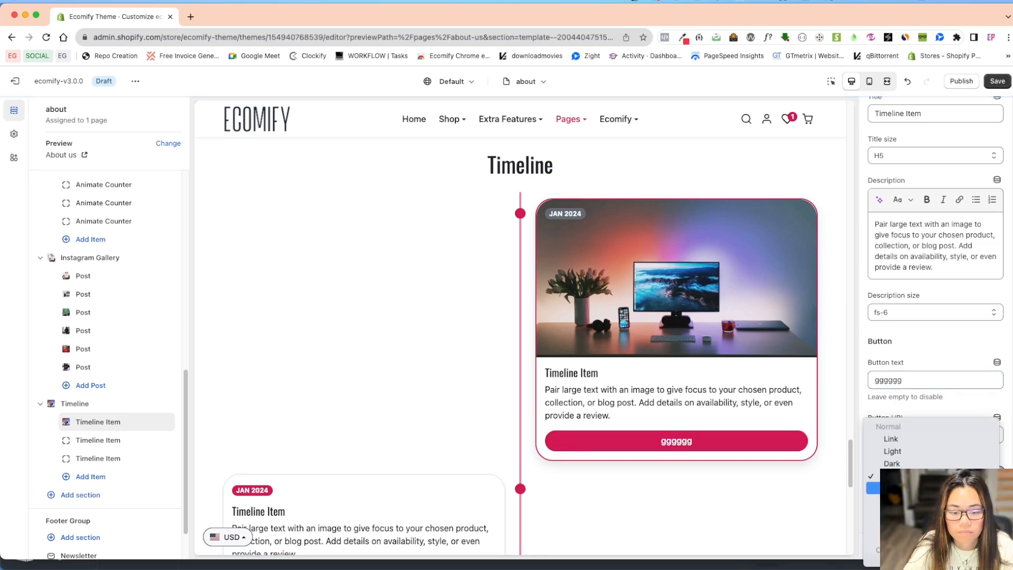
left_click(918, 488)
left_click(918, 477)
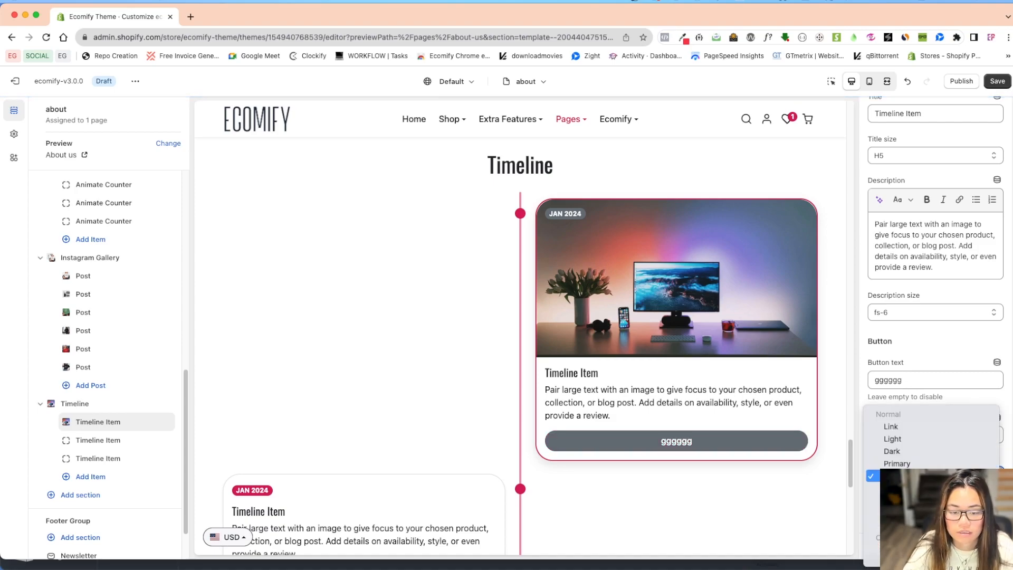
scroll(918, 520, "down", 3)
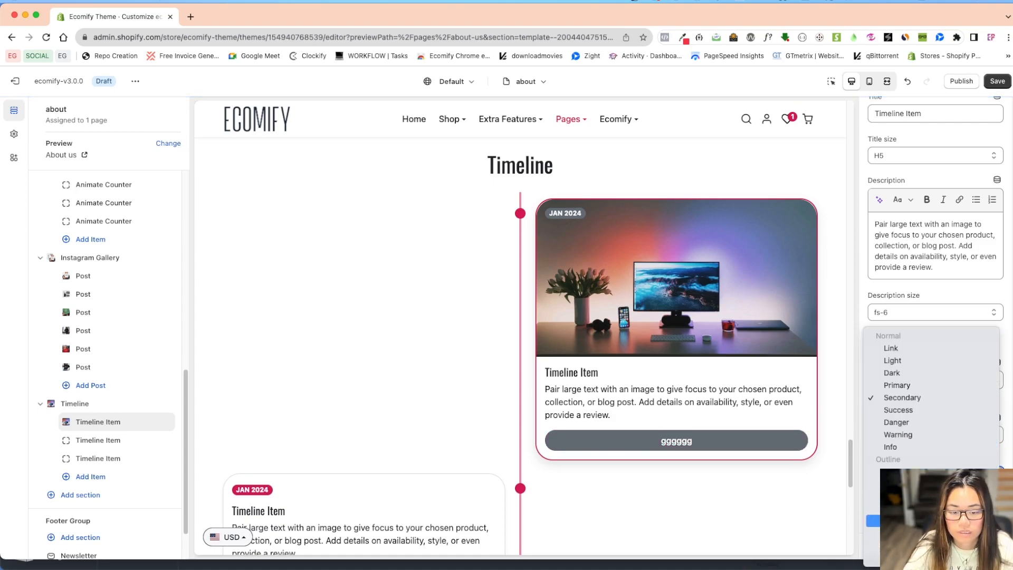
left_click(918, 509)
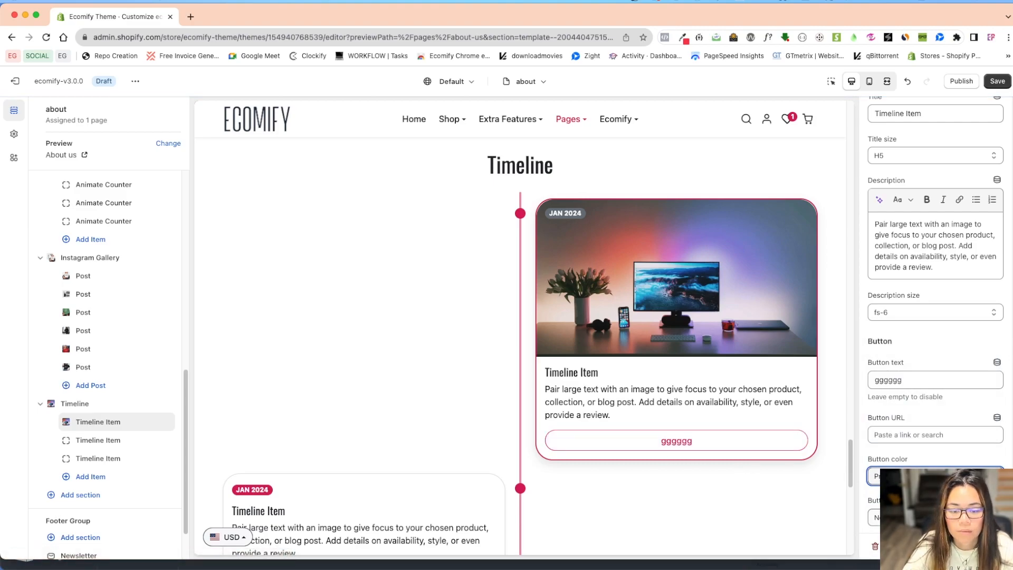
left_click(923, 517)
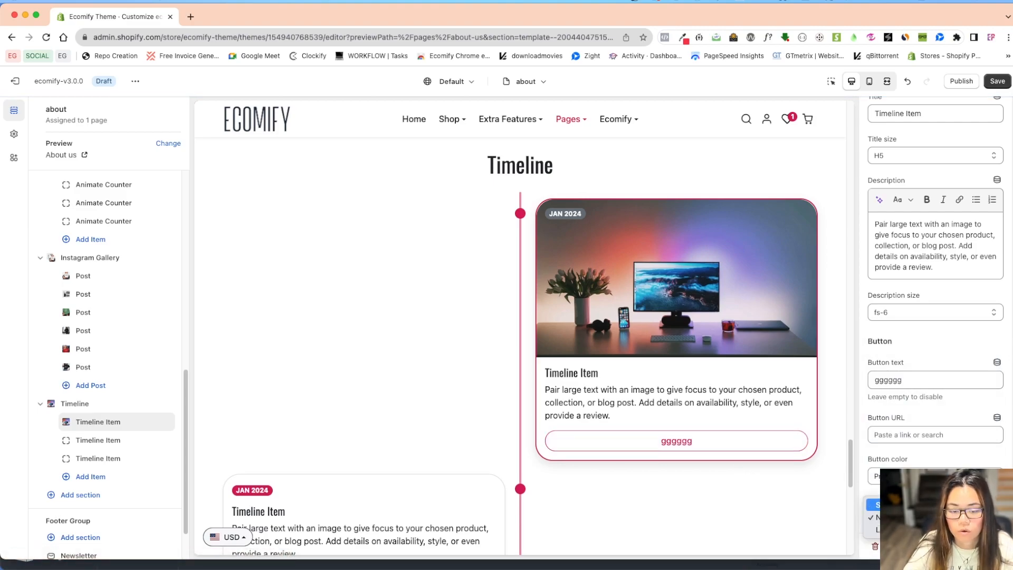
left_click(778, 507)
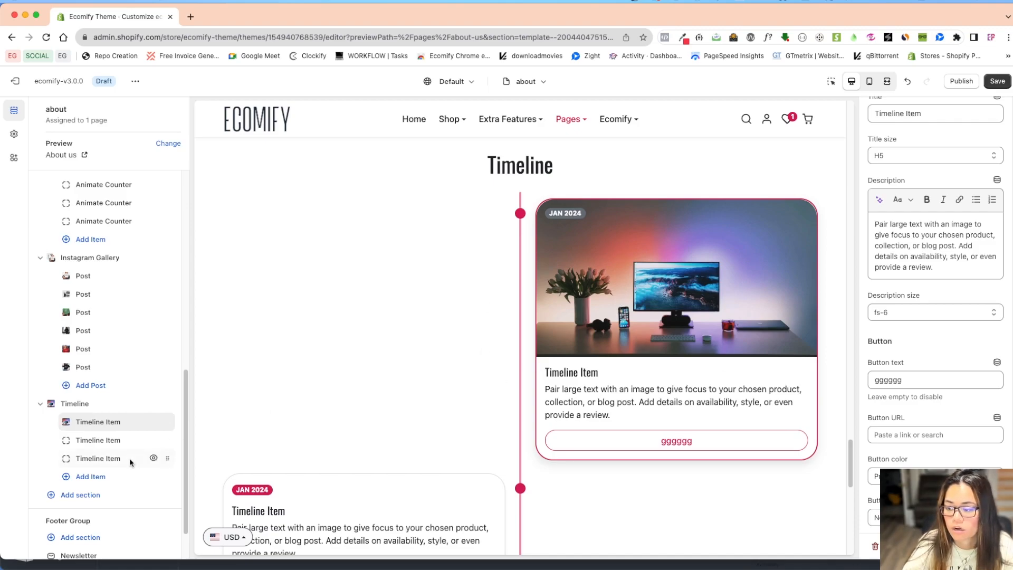
Add the imae PNG from the store library as the second timeline item's image.
left_click(93, 442)
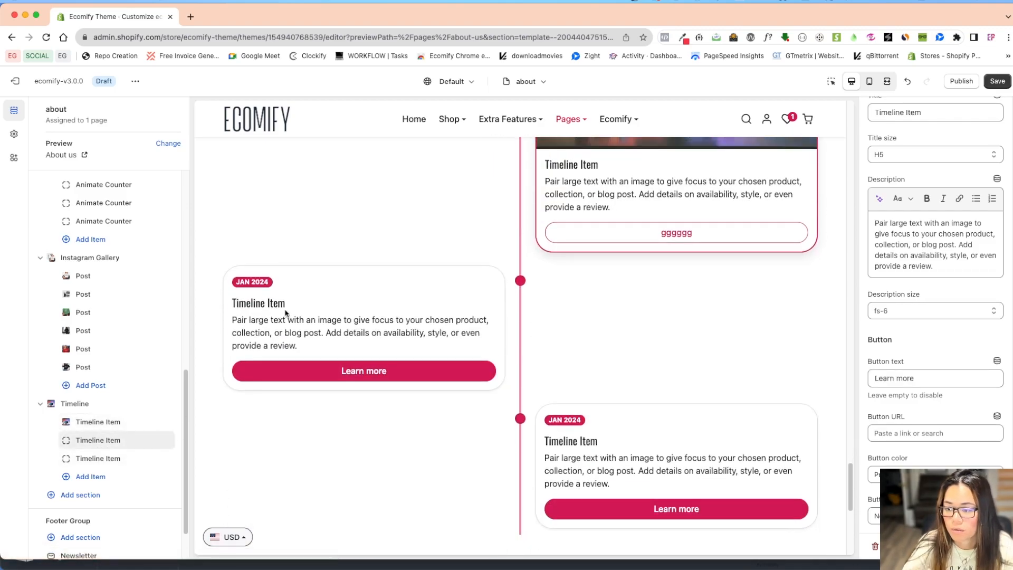
scroll(915, 284, "down", 8)
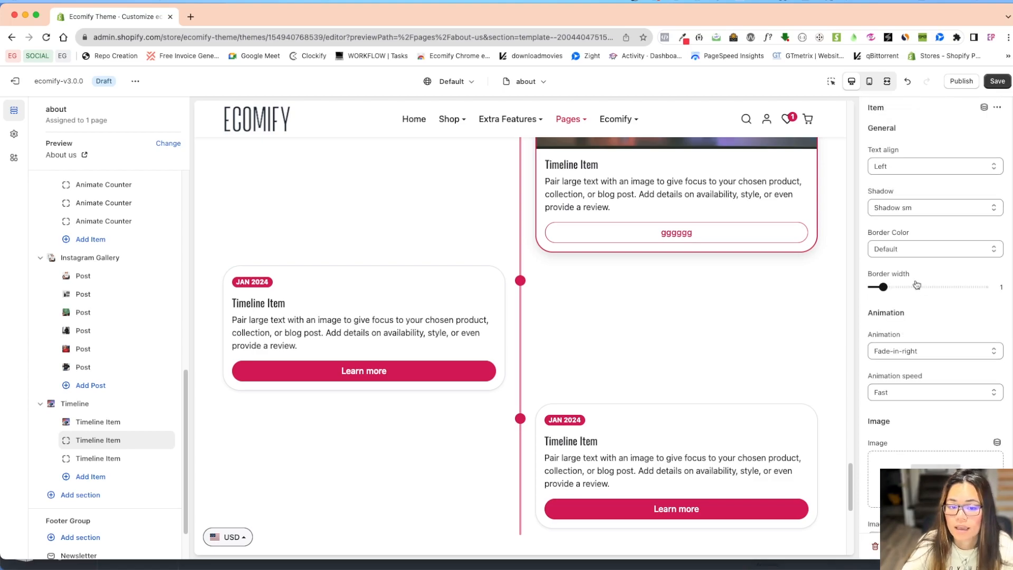
scroll(910, 305, "down", 5)
left_click(935, 273)
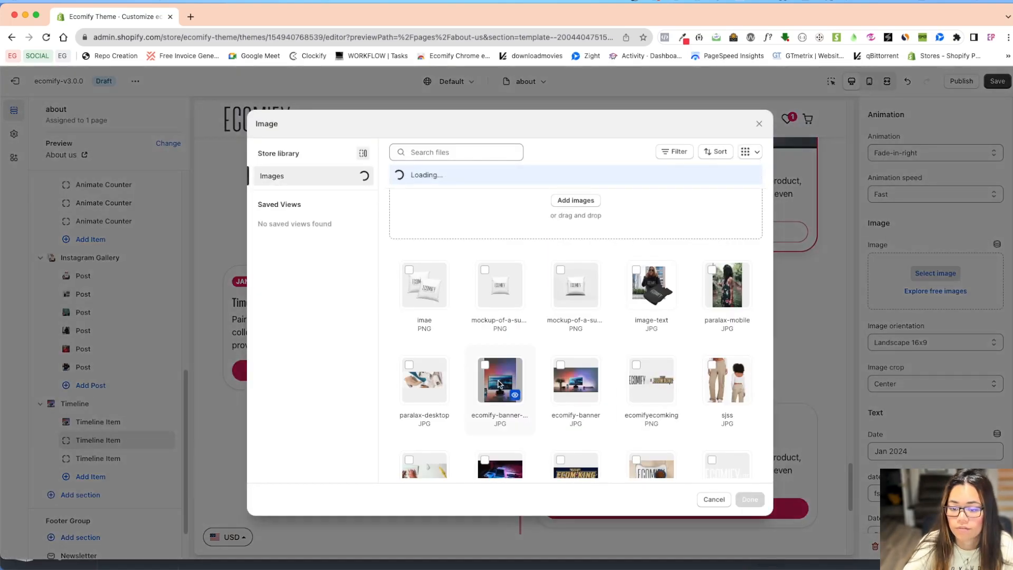
left_click(425, 288)
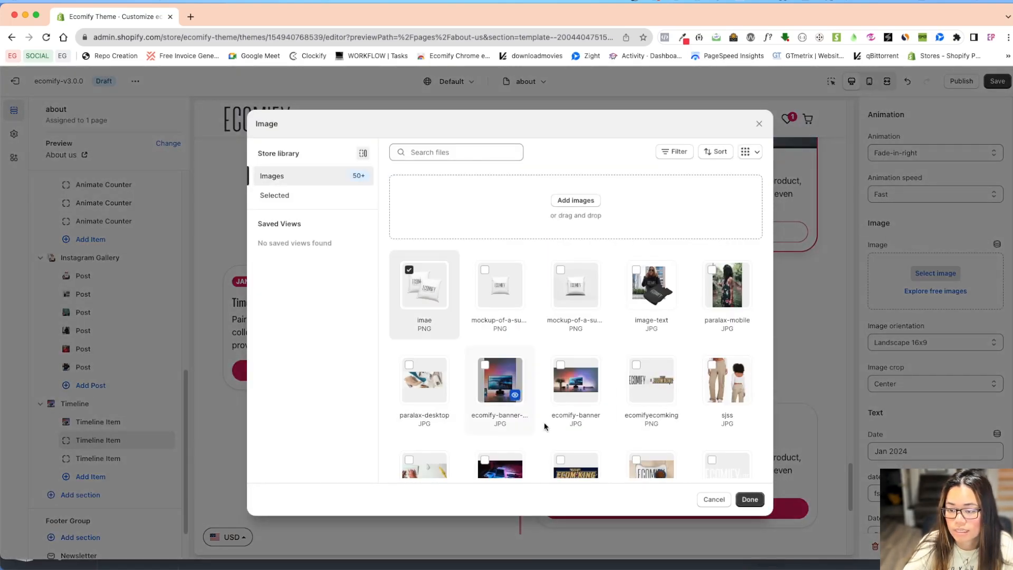
left_click(749, 499)
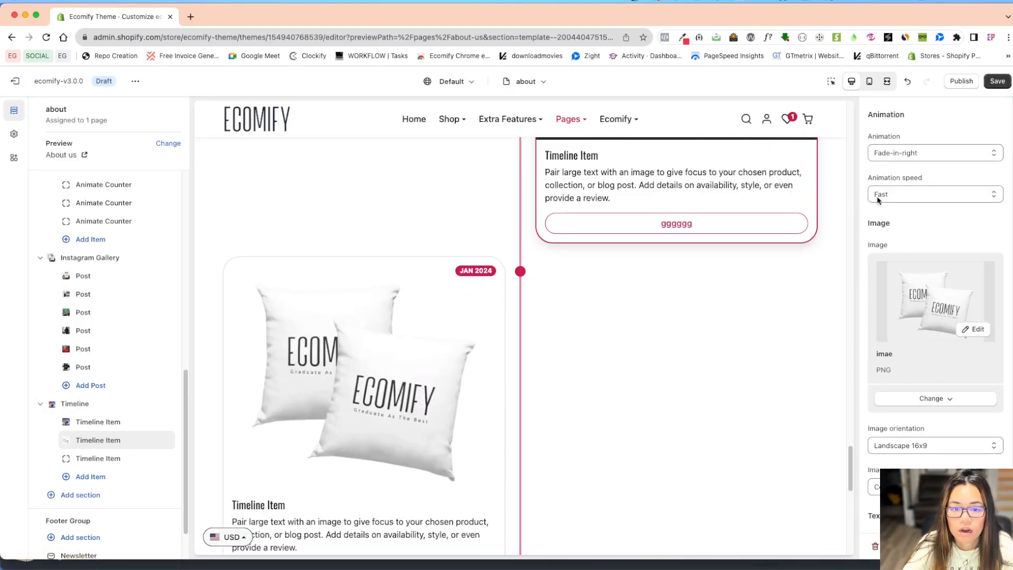
Set the second timeline item's shadow to No shadow.
scroll(929, 204, "up", 4)
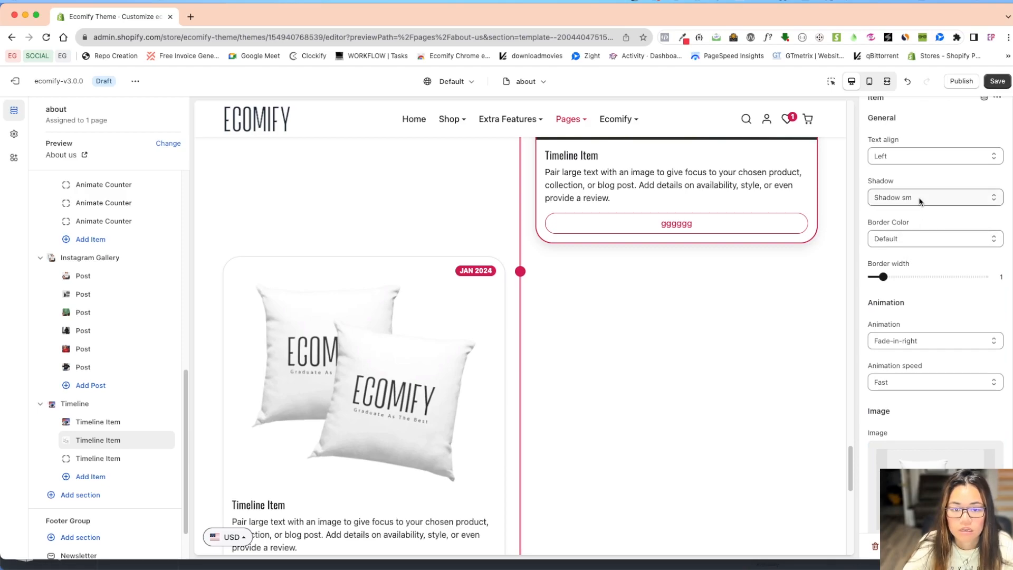
left_click(921, 194)
left_click(927, 184)
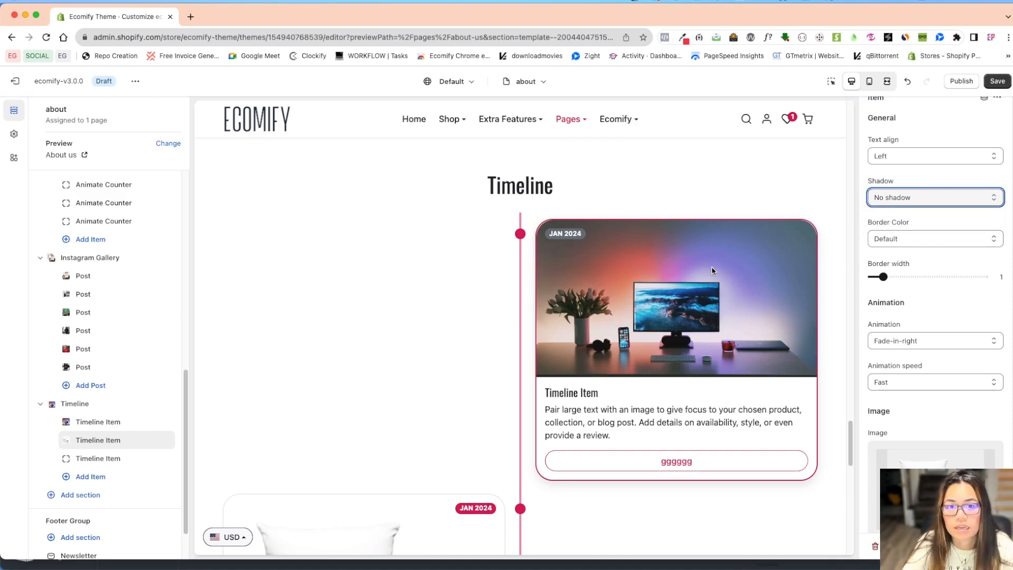
scroll(686, 332, "down", 5)
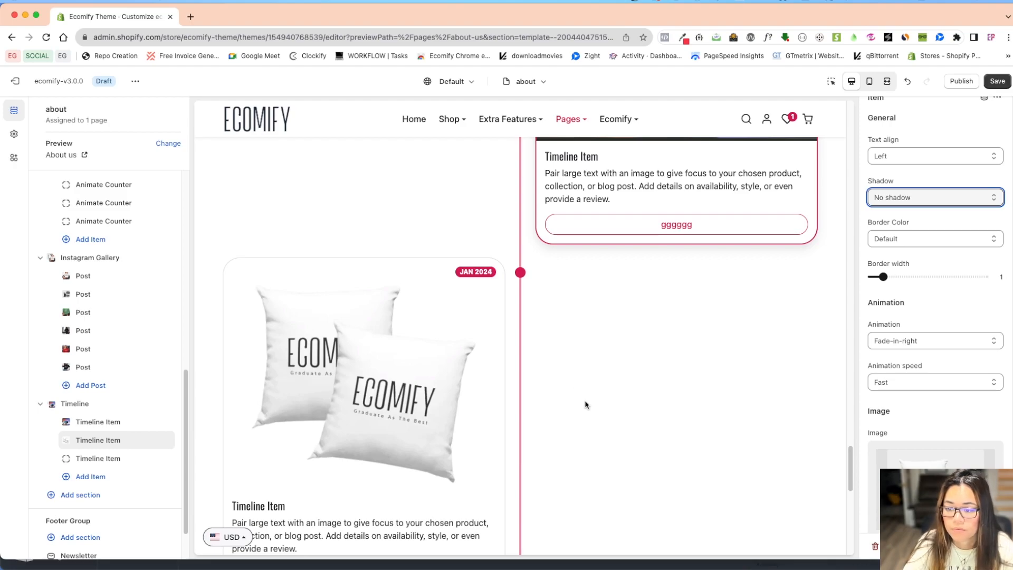
Open the Timeline section's settings, try a line width of 8px, and reduce it to 3px.
left_click(126, 410)
left_click(96, 405)
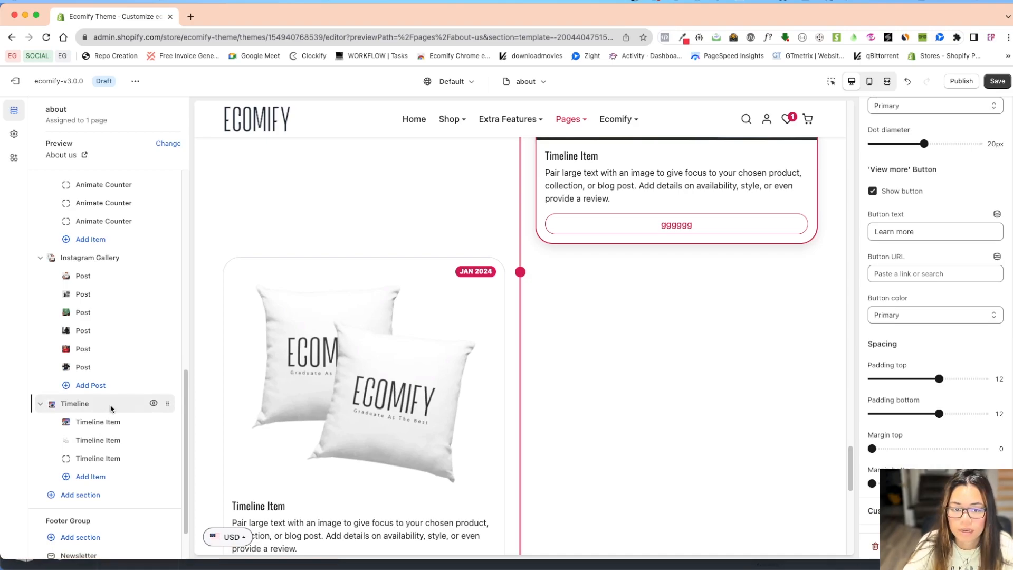
scroll(888, 369, "up", 6)
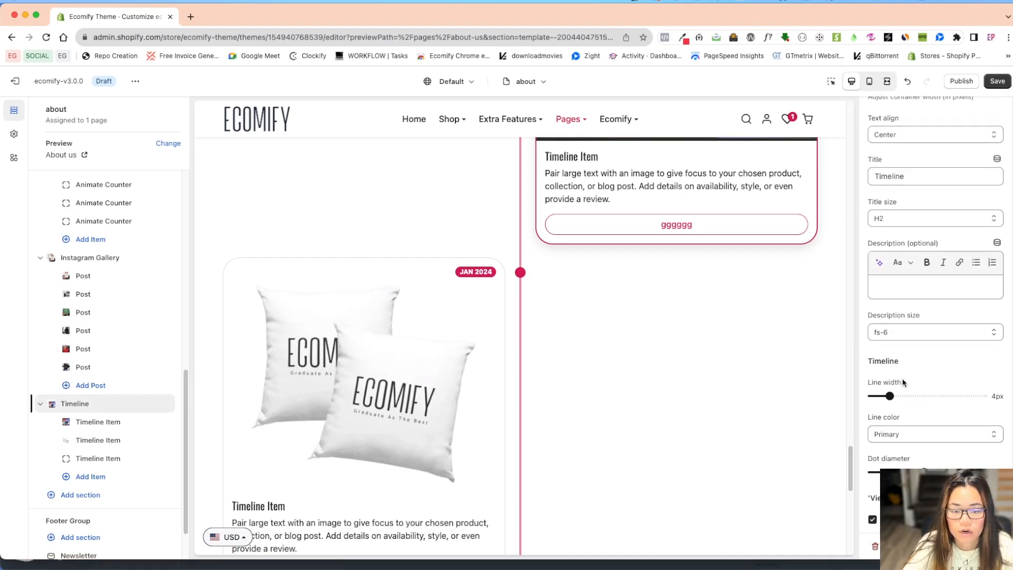
scroll(908, 380, "down", 1)
left_click(938, 365)
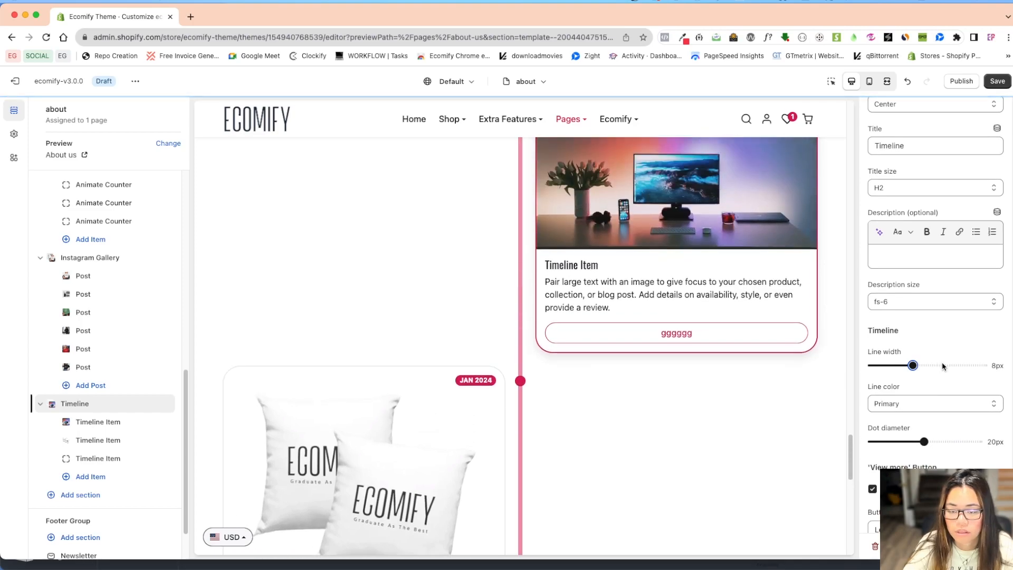
left_click(886, 364)
Try 32px as the Timeline section's dot diameter, and reduce it to 19px.
scroll(897, 317, "down", 3)
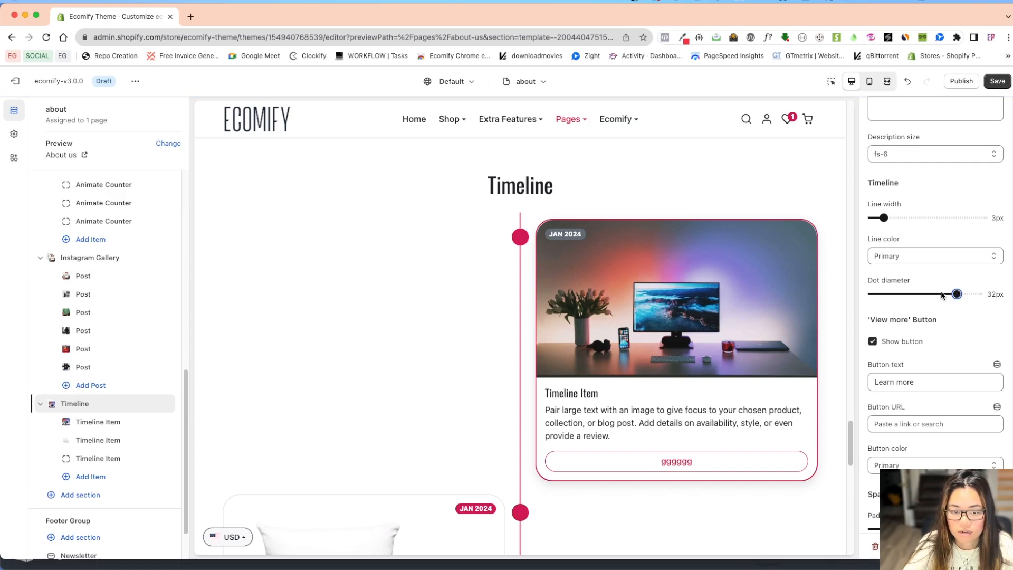
scroll(638, 423, "down", 5)
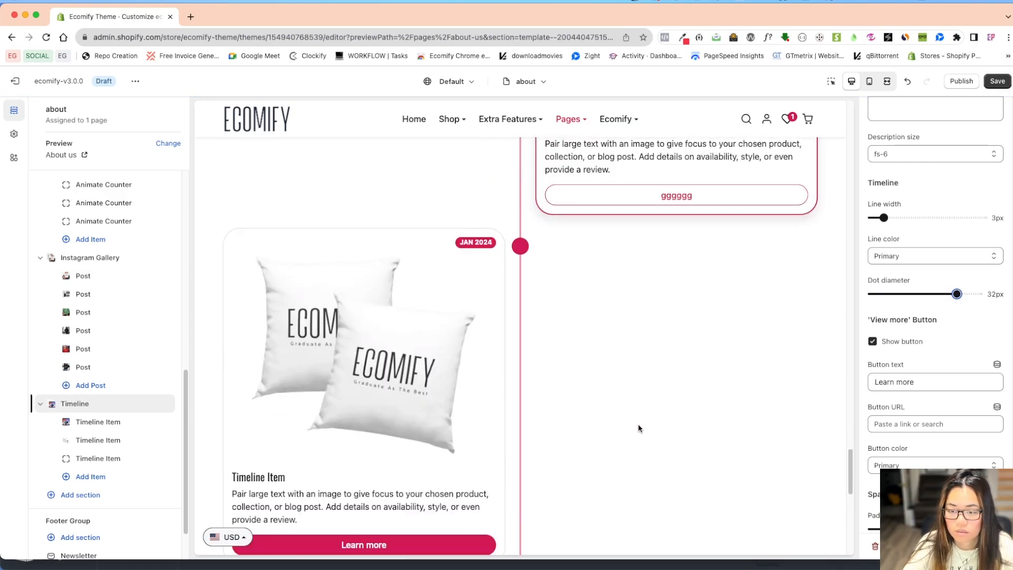
scroll(641, 425, "down", 4)
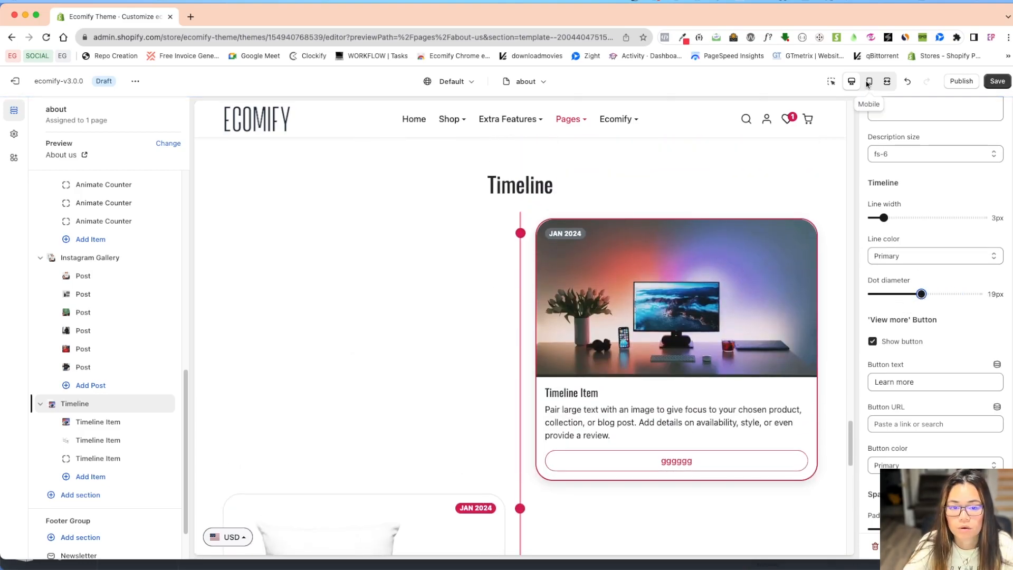
Switch to the mobile preview and set the Timeline section's dot diameter to 9px.
left_click(869, 81)
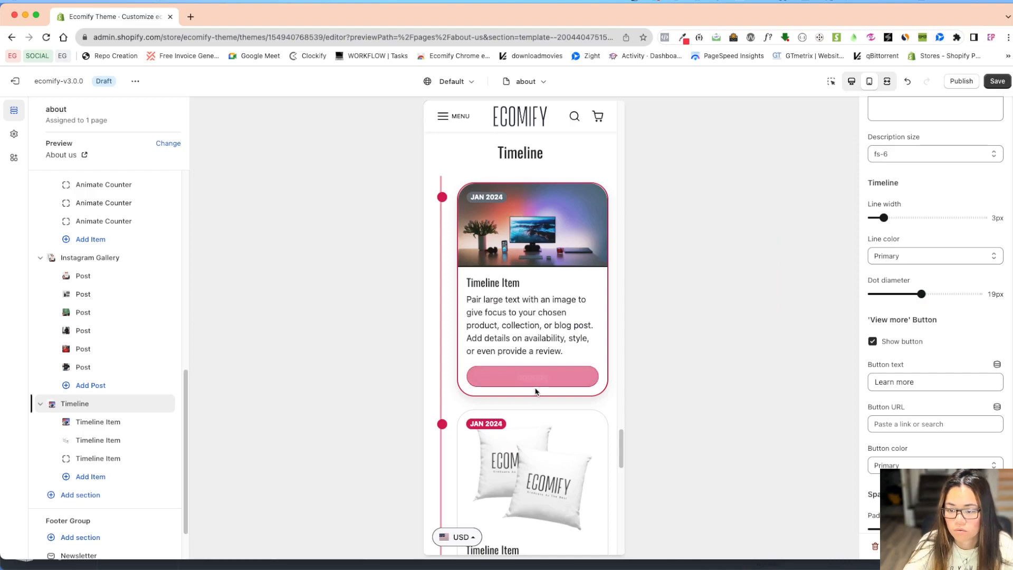
scroll(538, 396, "down", 6)
scroll(550, 411, "down", 4)
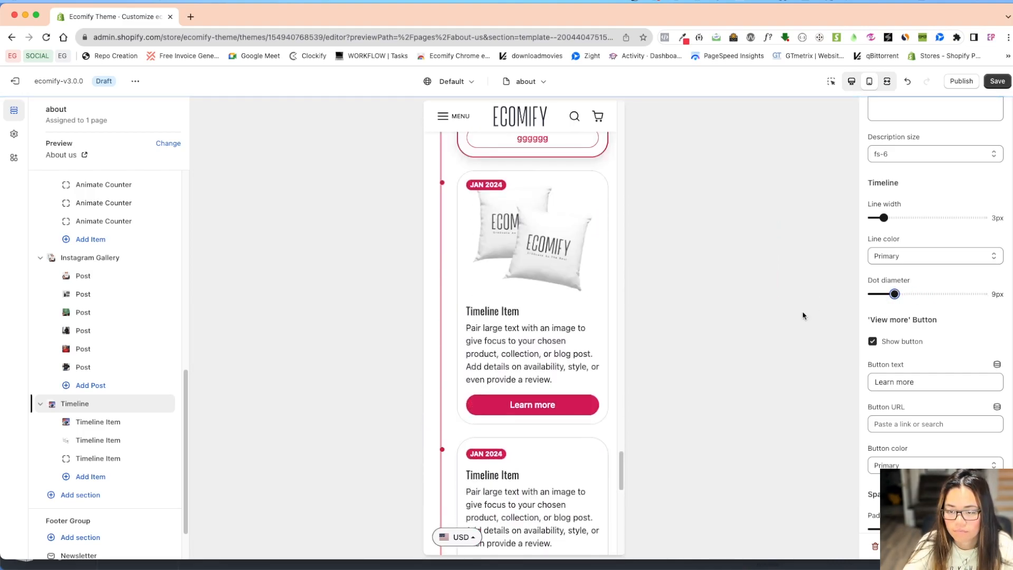
Set the Timeline section's line width to 6px and check all timeline items in the mobile preview.
scroll(907, 261, "up", 4)
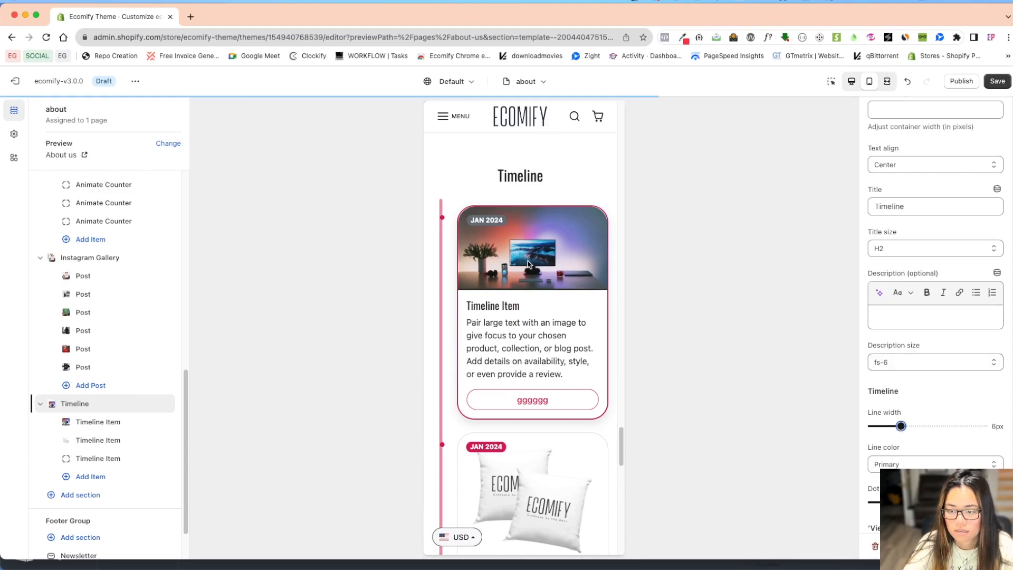
scroll(558, 399, "down", 15)
scroll(565, 395, "up", 6)
scroll(569, 383, "up", 10)
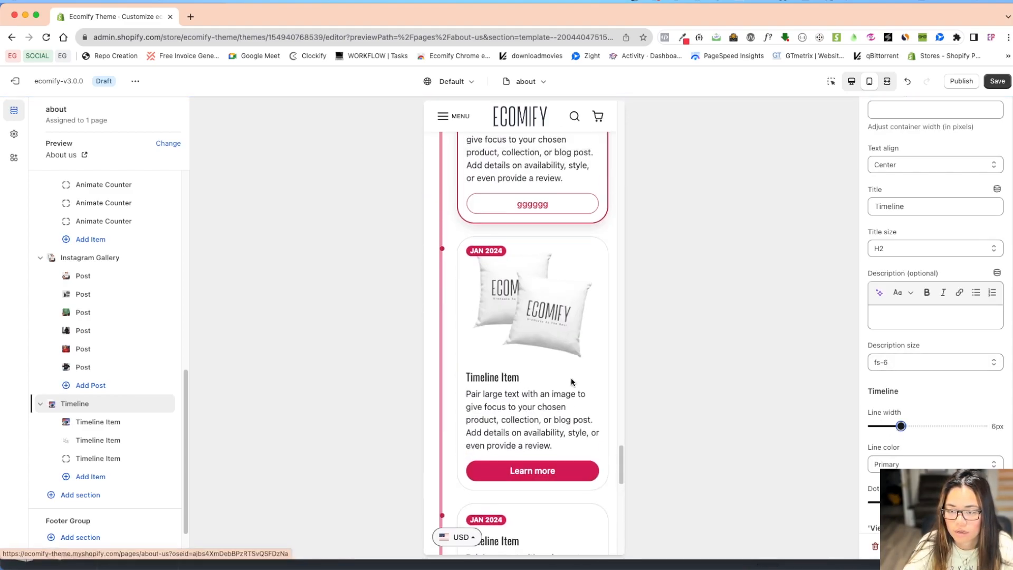
scroll(563, 364, "down", 10)
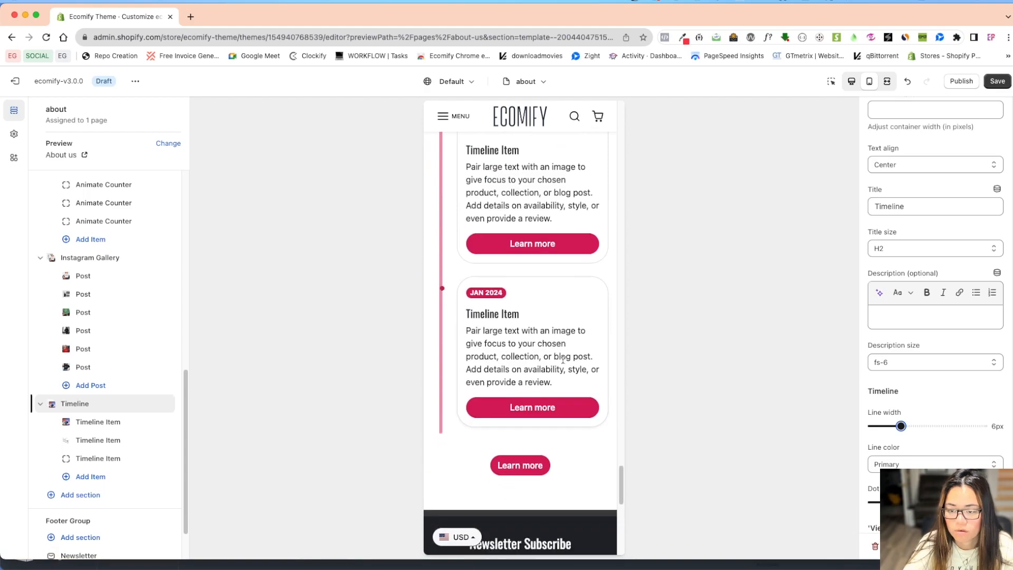
scroll(563, 364, "up", 15)
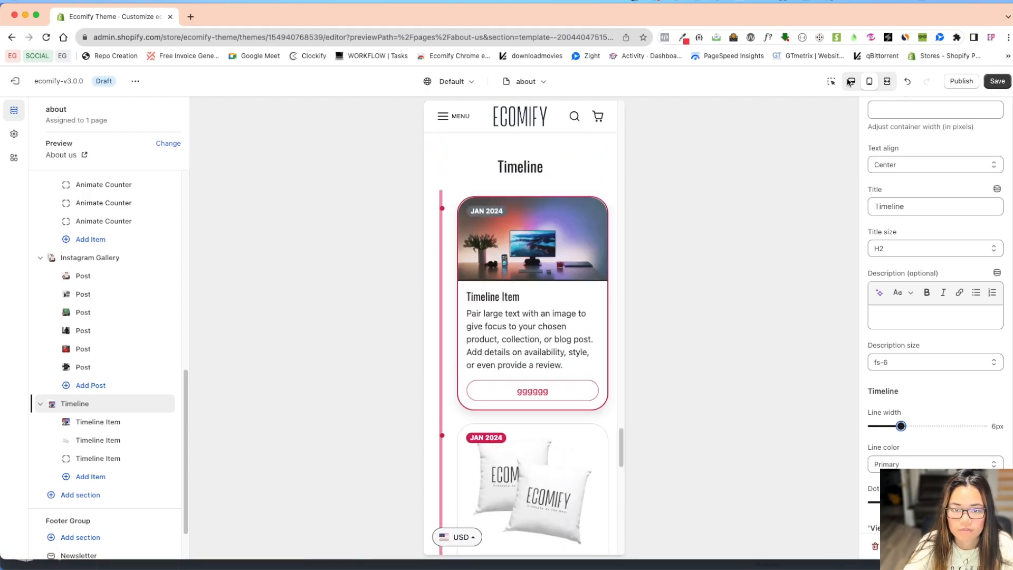
Return to the desktop preview and review the timeline items down to the page footer.
left_click(850, 82)
scroll(699, 363, "down", 5)
scroll(511, 364, "down", 5)
scroll(572, 389, "up", 3)
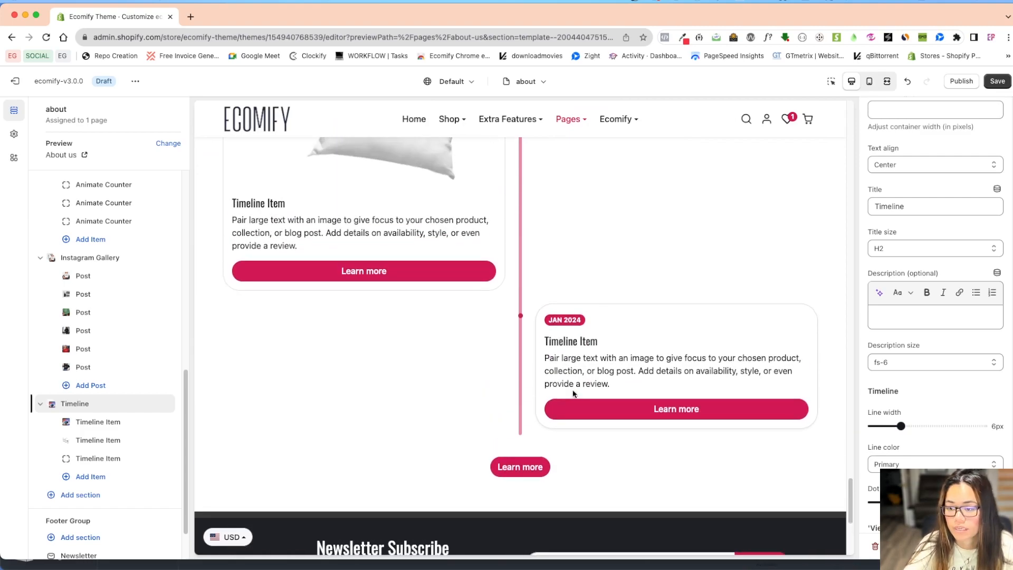